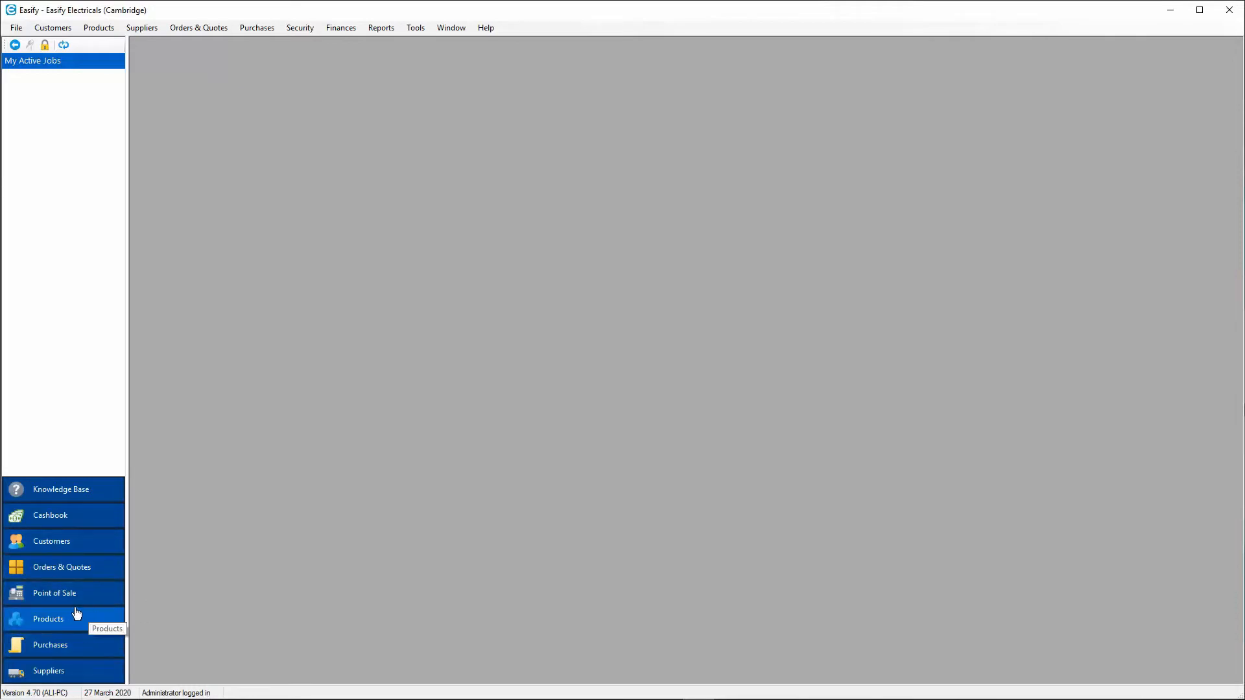
Open the products area and set the VAT registration status to "My company is registered for VAT"
click(54, 628)
click(98, 27)
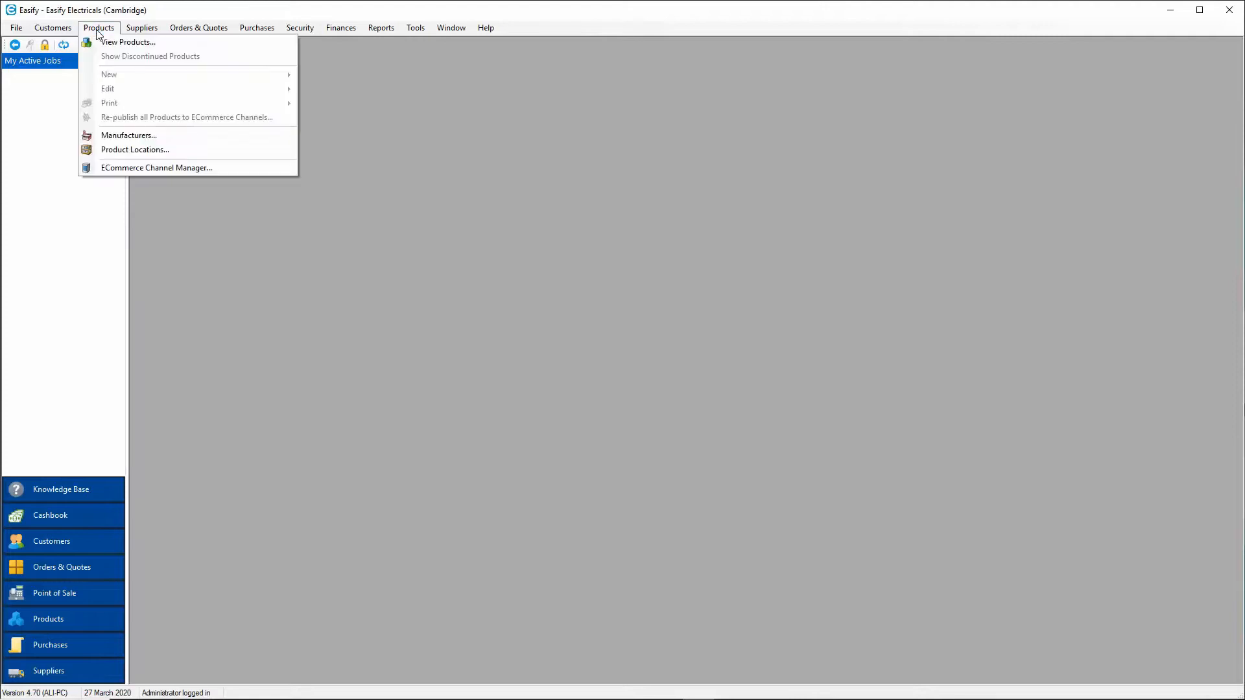
click(325, 334)
click(96, 621)
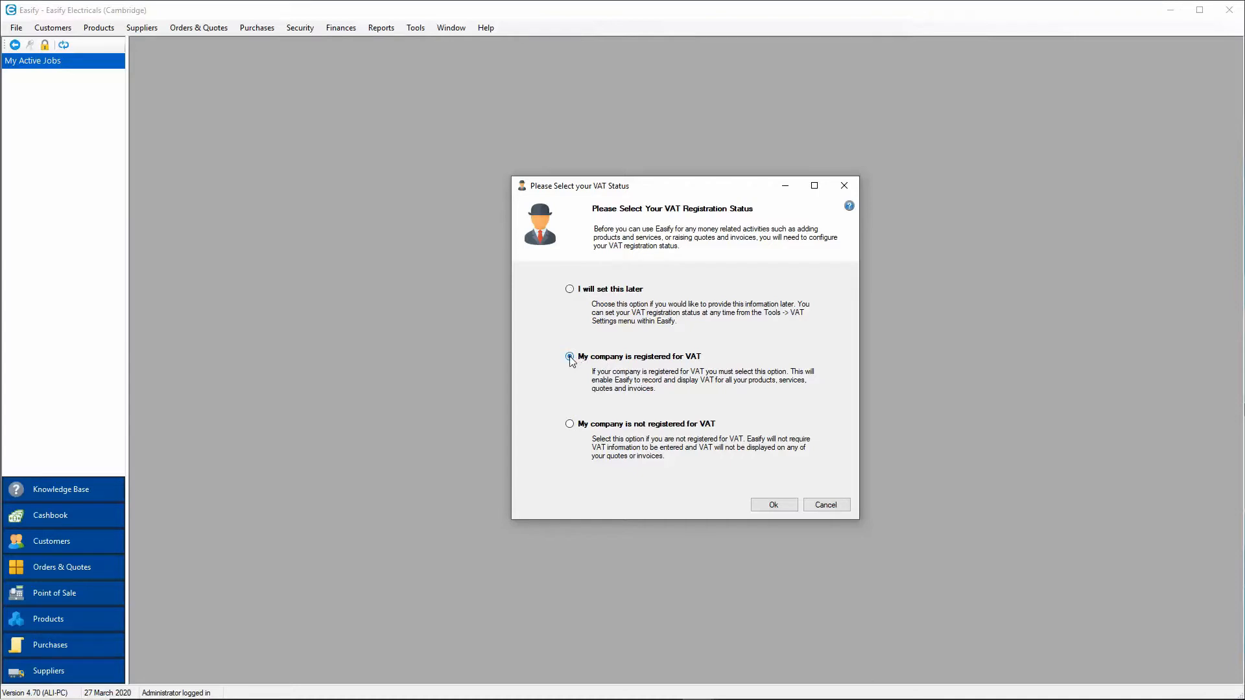
click(778, 509)
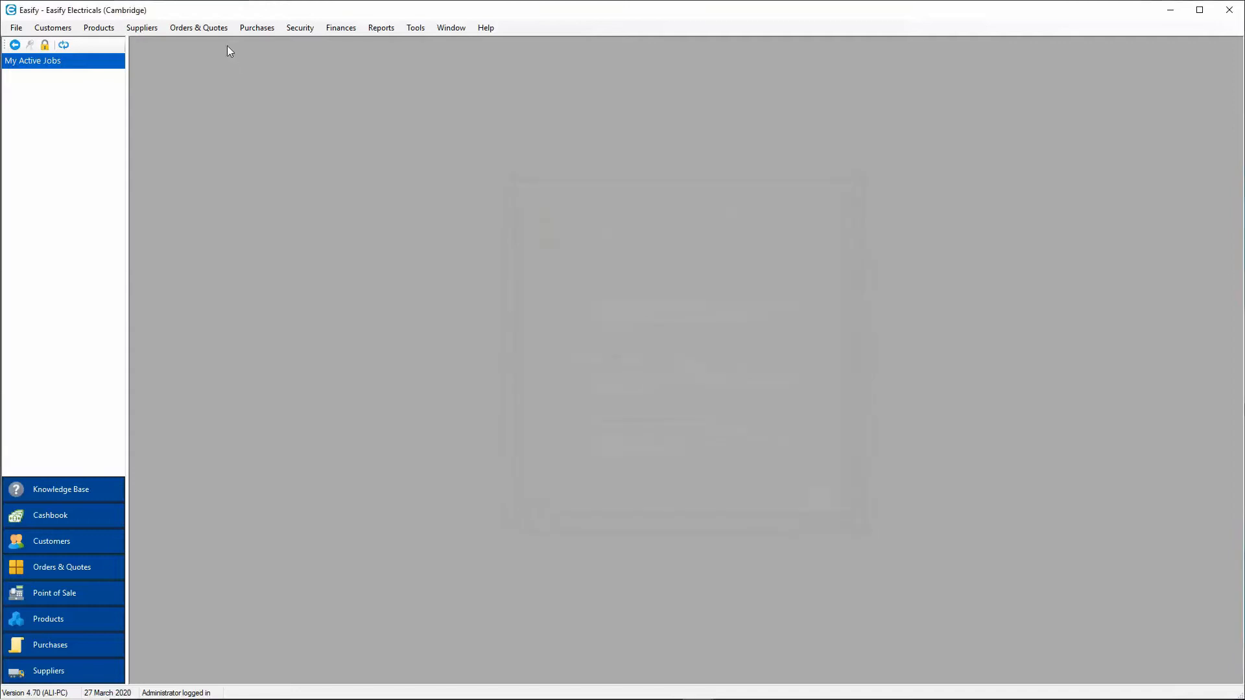
Open the product list, move its window away from the corner and start adding a new product
click(58, 626)
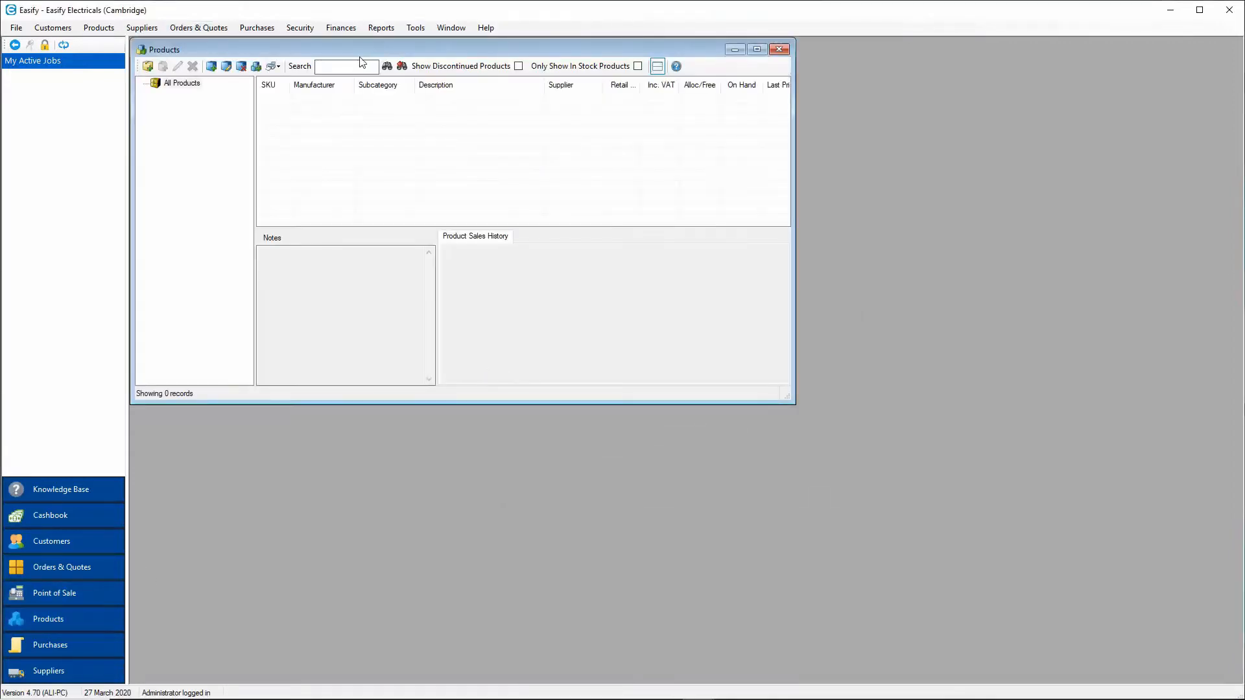
drag(330, 54, 422, 83)
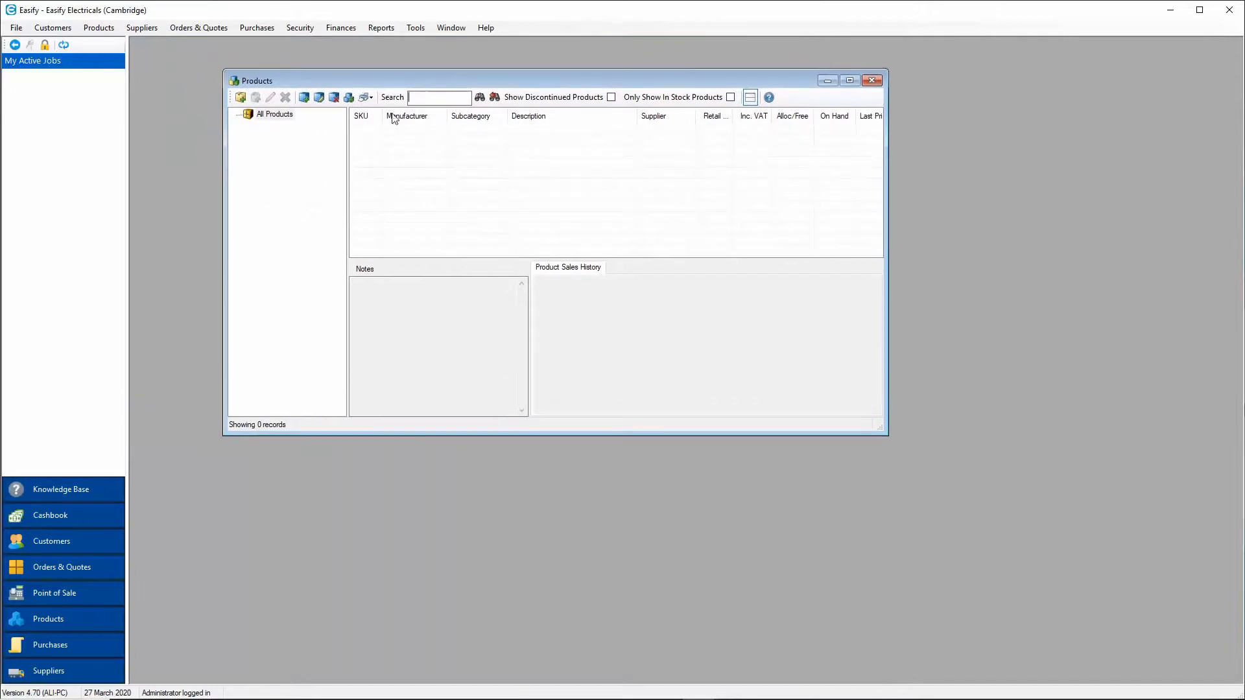
click(305, 98)
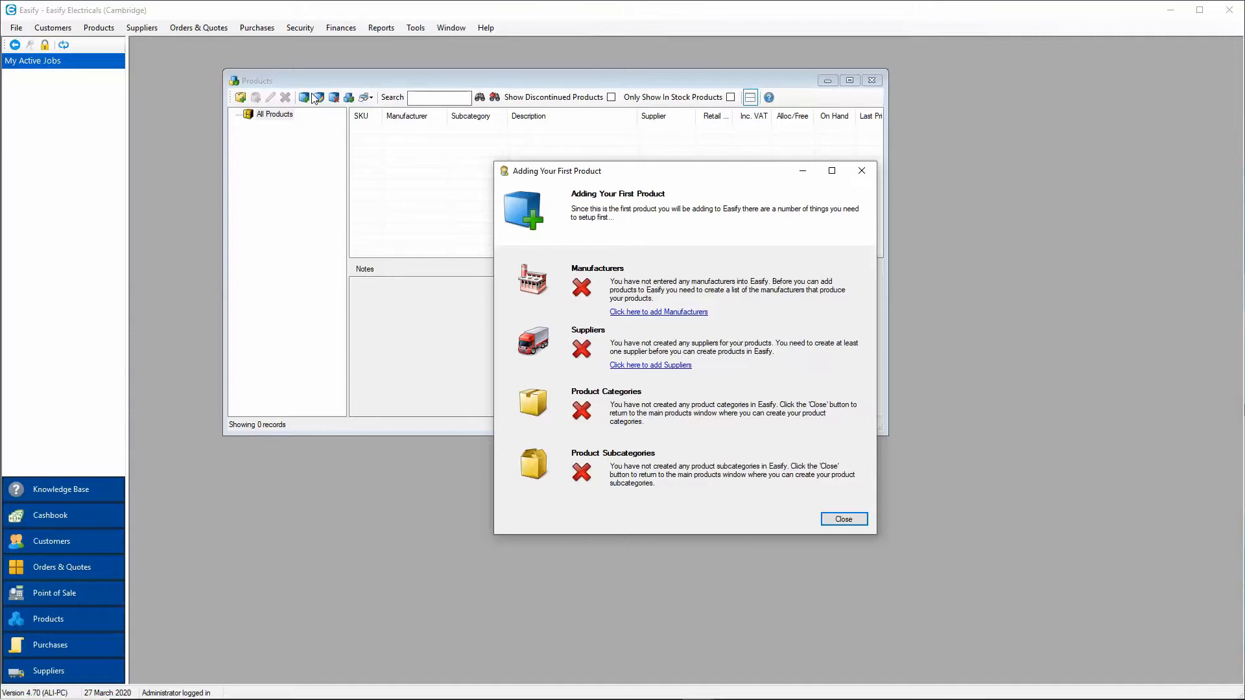
From the first-product checklist, add a manufacturer named 123 Manu and close the manufacturer list
click(667, 314)
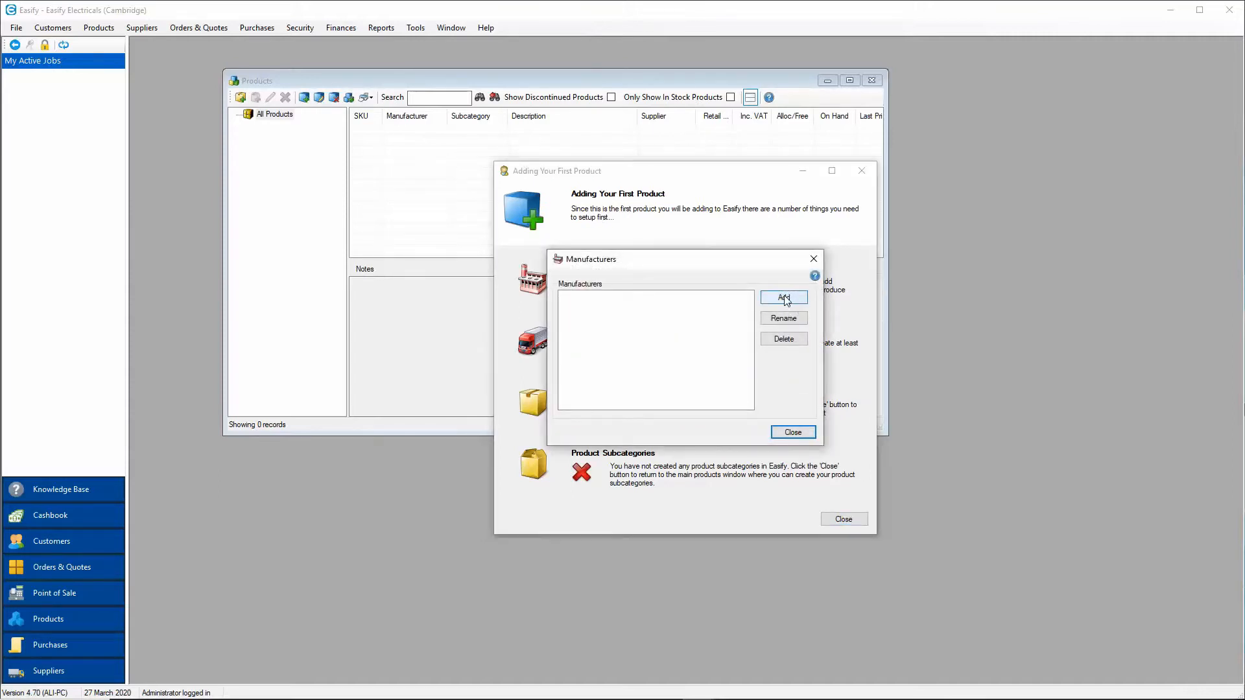
click(784, 298)
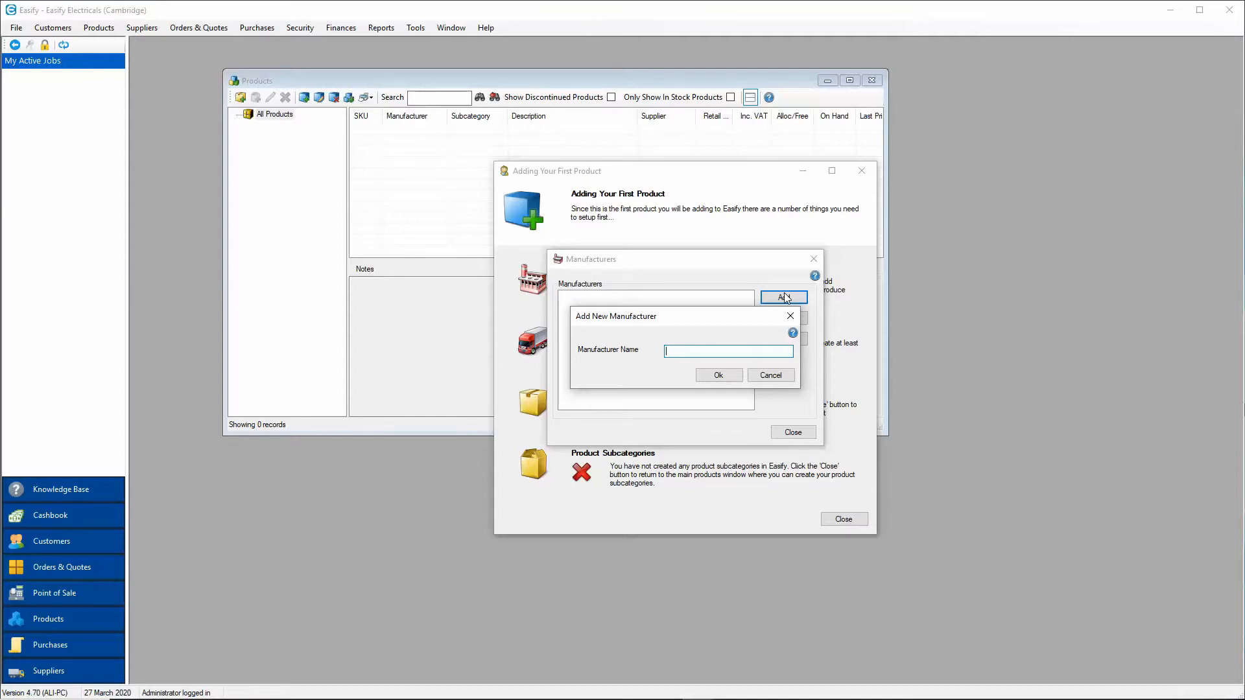
text(123 Manu)
click(718, 377)
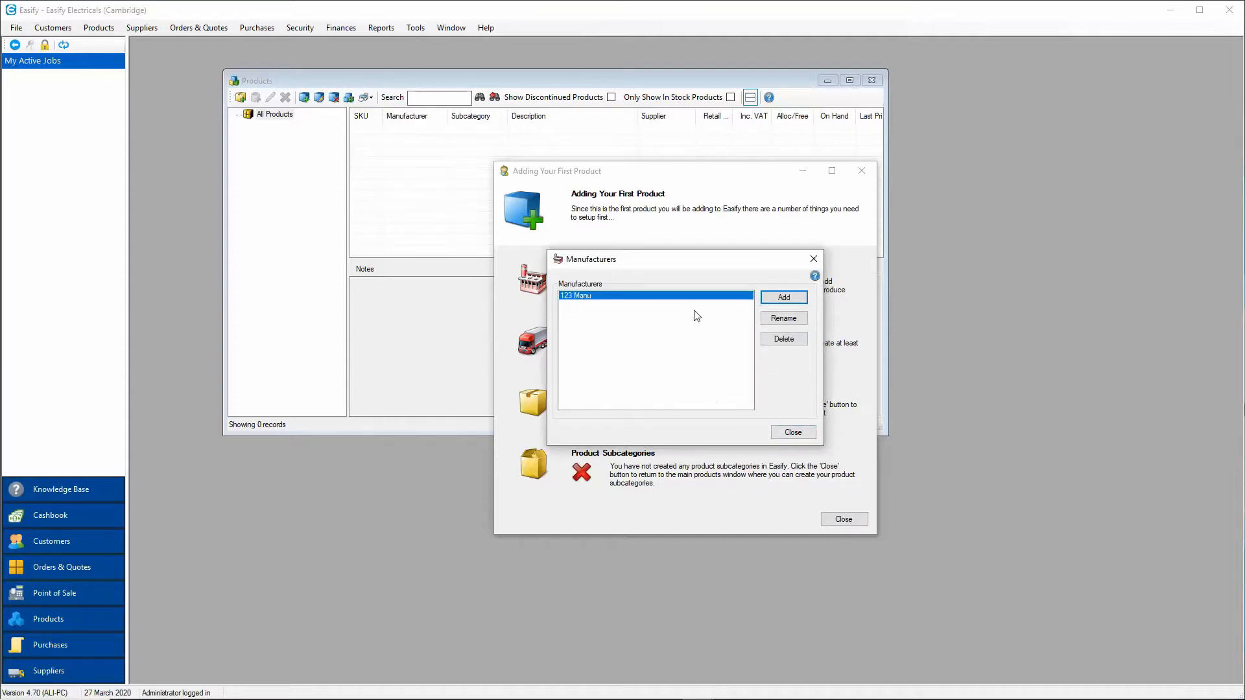
click(794, 435)
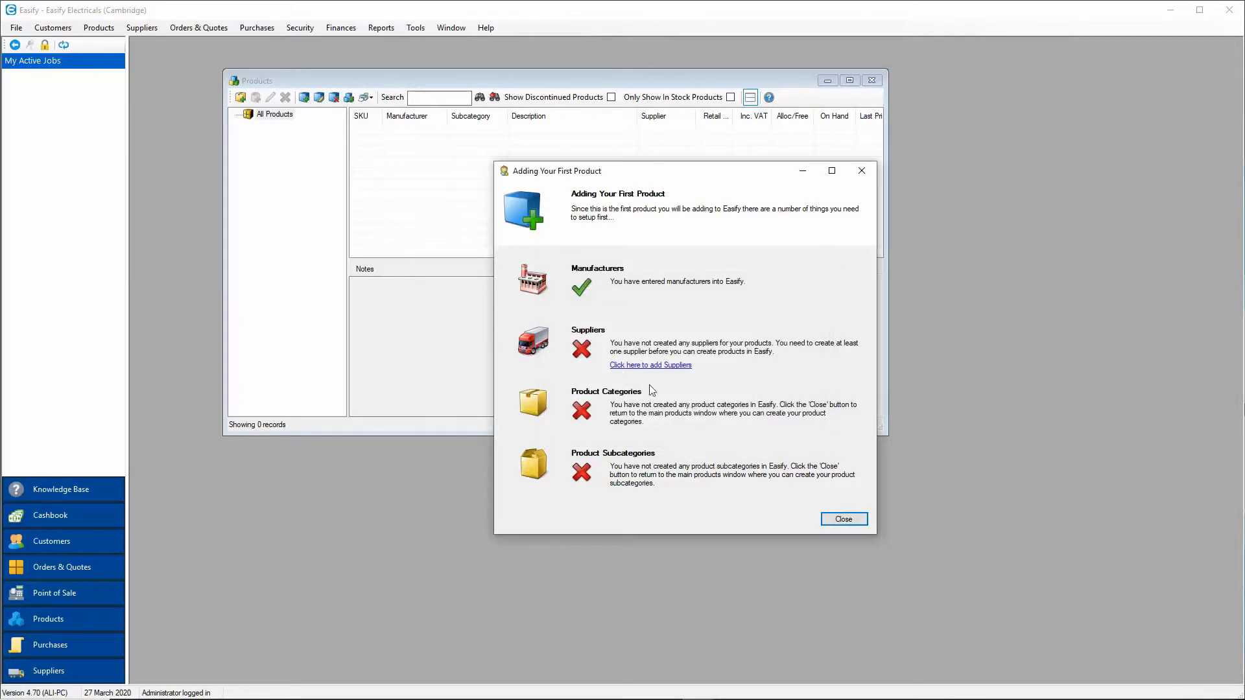
Add a supplier named XYZ Supplier, leaving its other details blank, and return to the product list
click(653, 367)
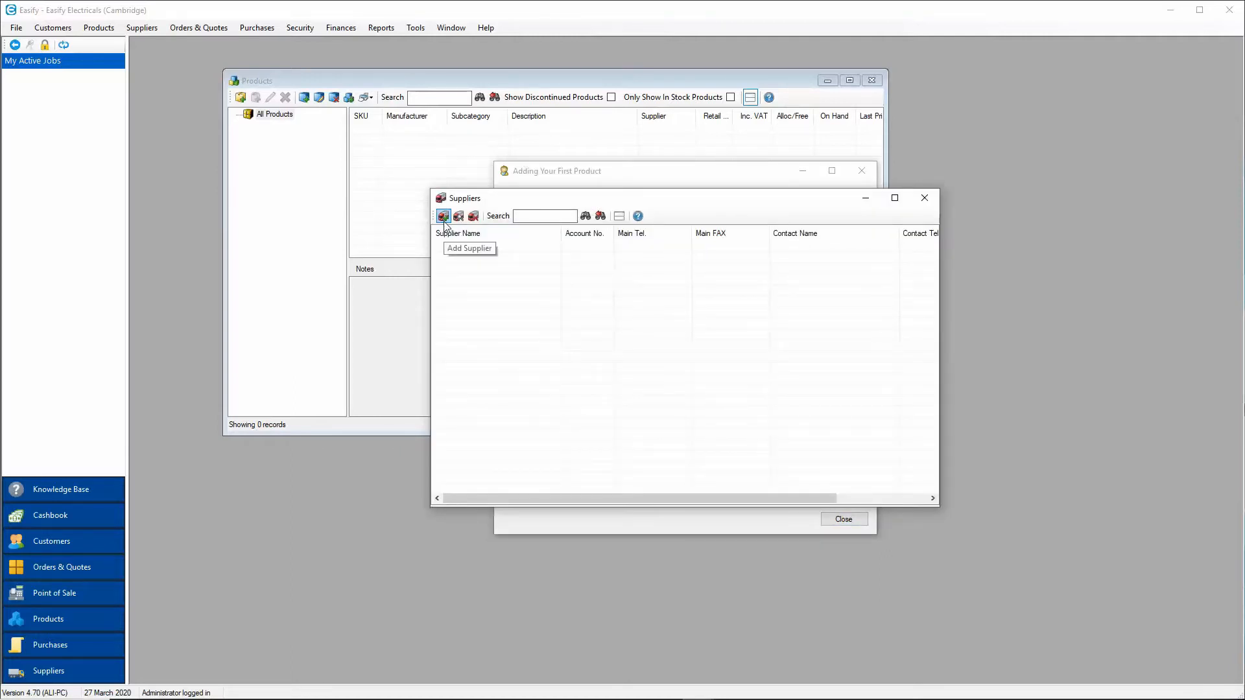
click(444, 216)
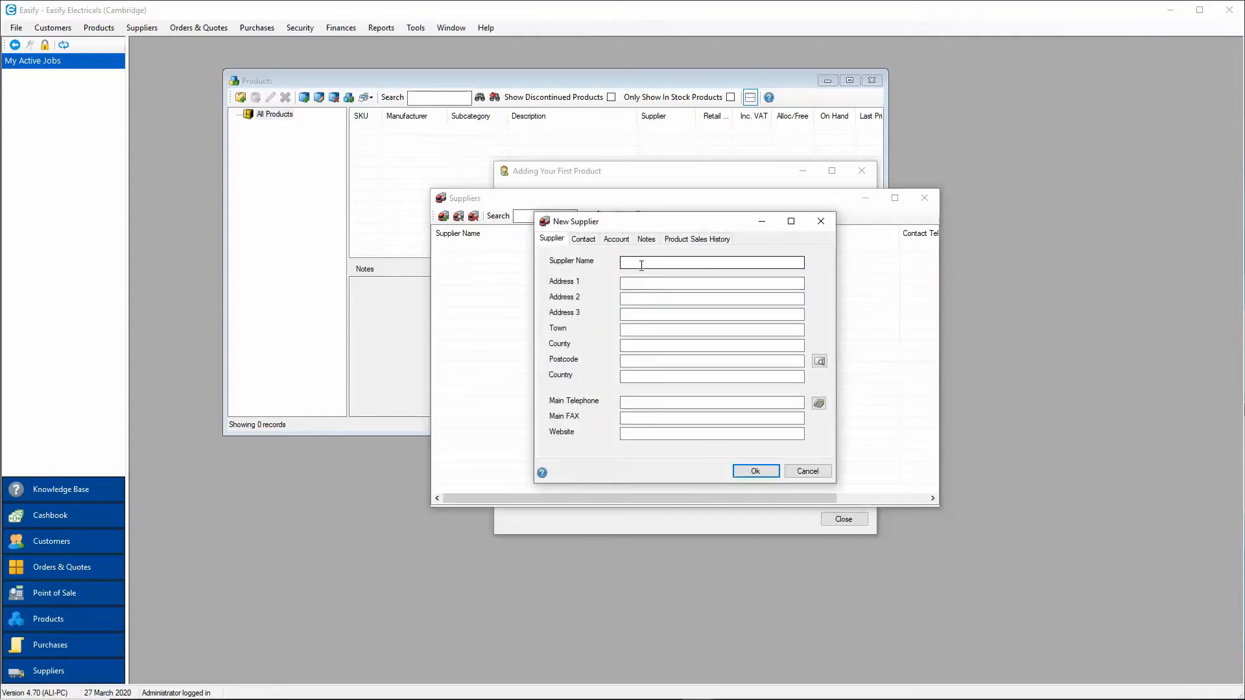
click(639, 263)
text(XYZ Supplier)
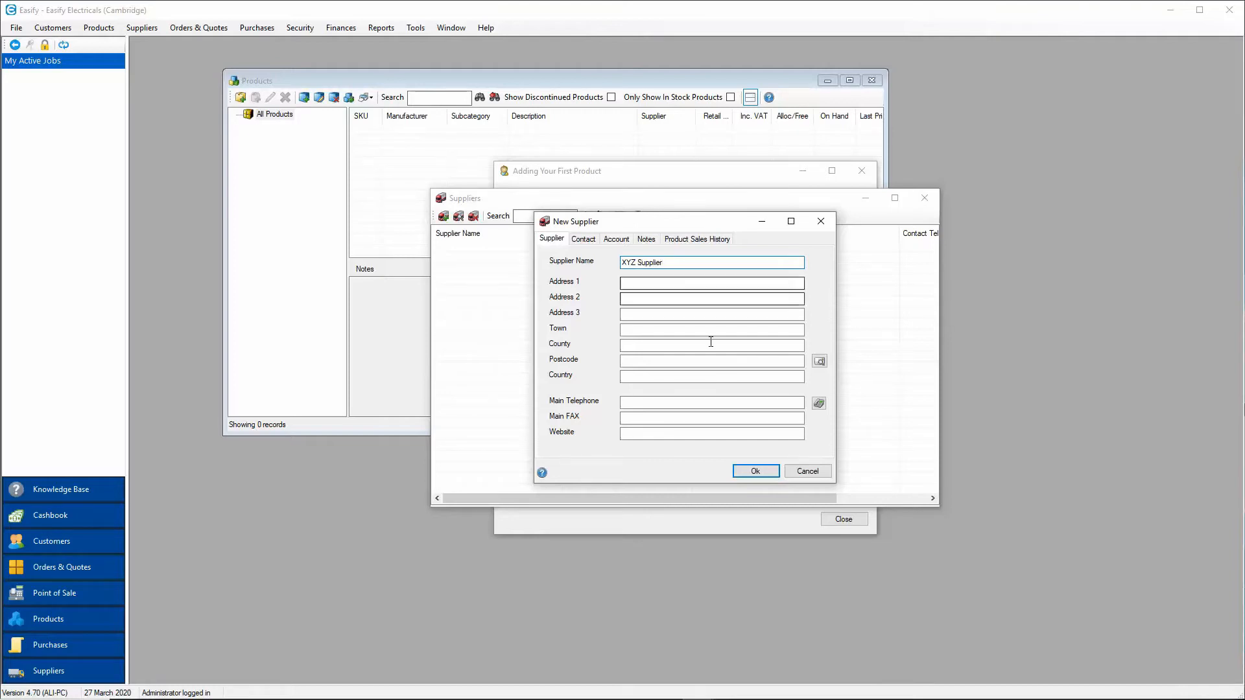
click(754, 472)
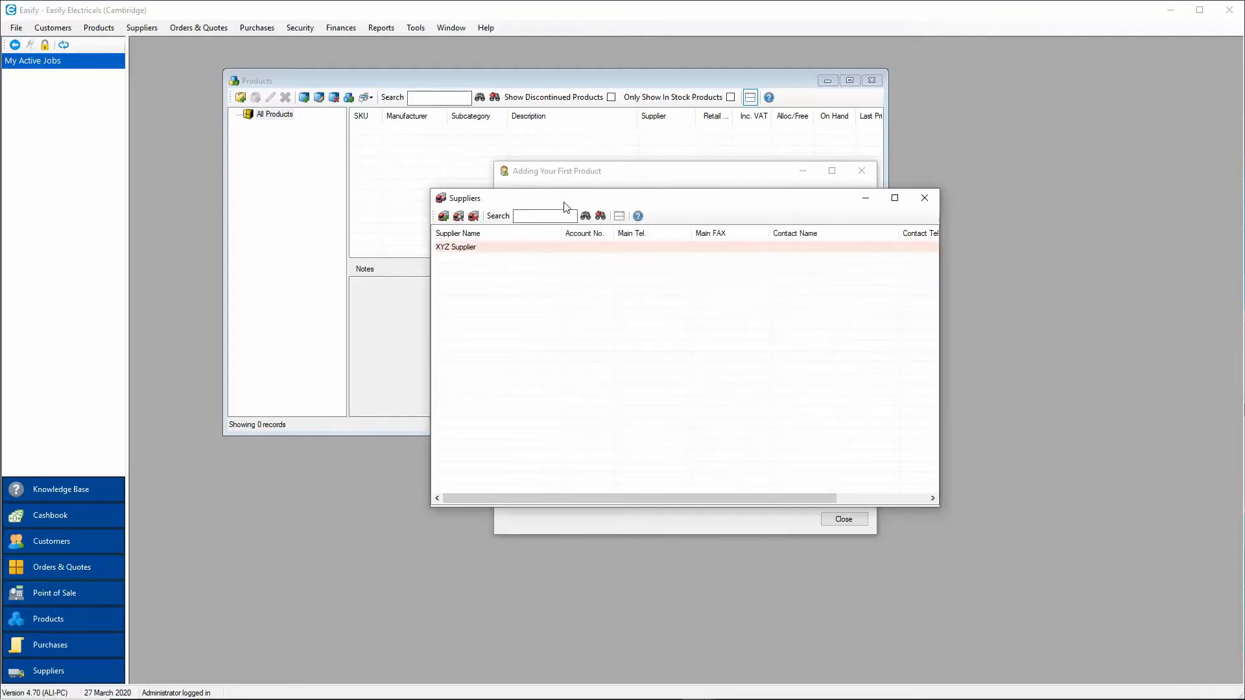
drag(563, 201, 600, 200)
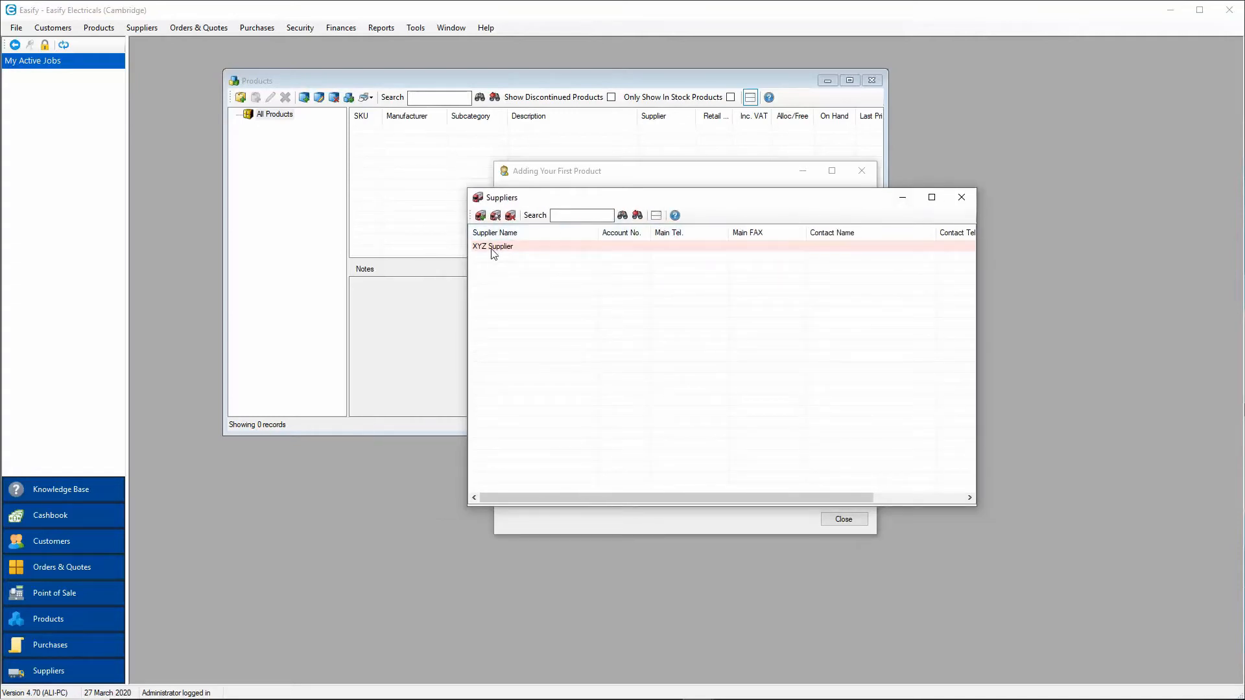
click(960, 198)
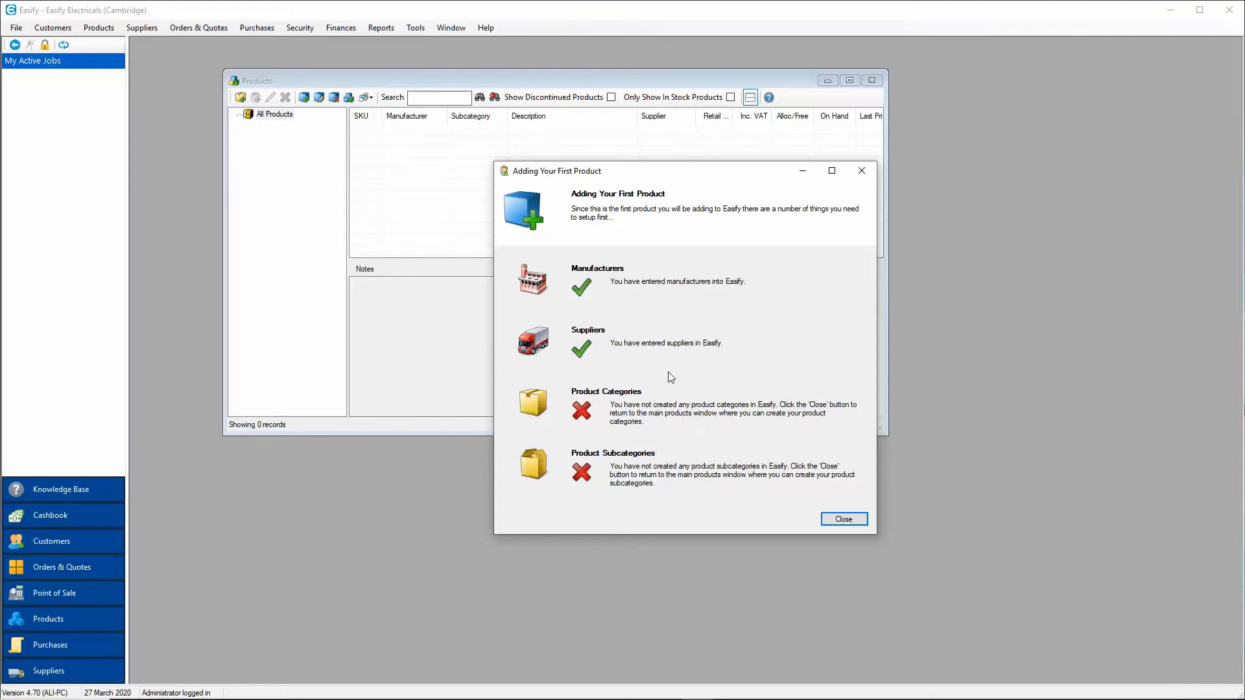
click(847, 522)
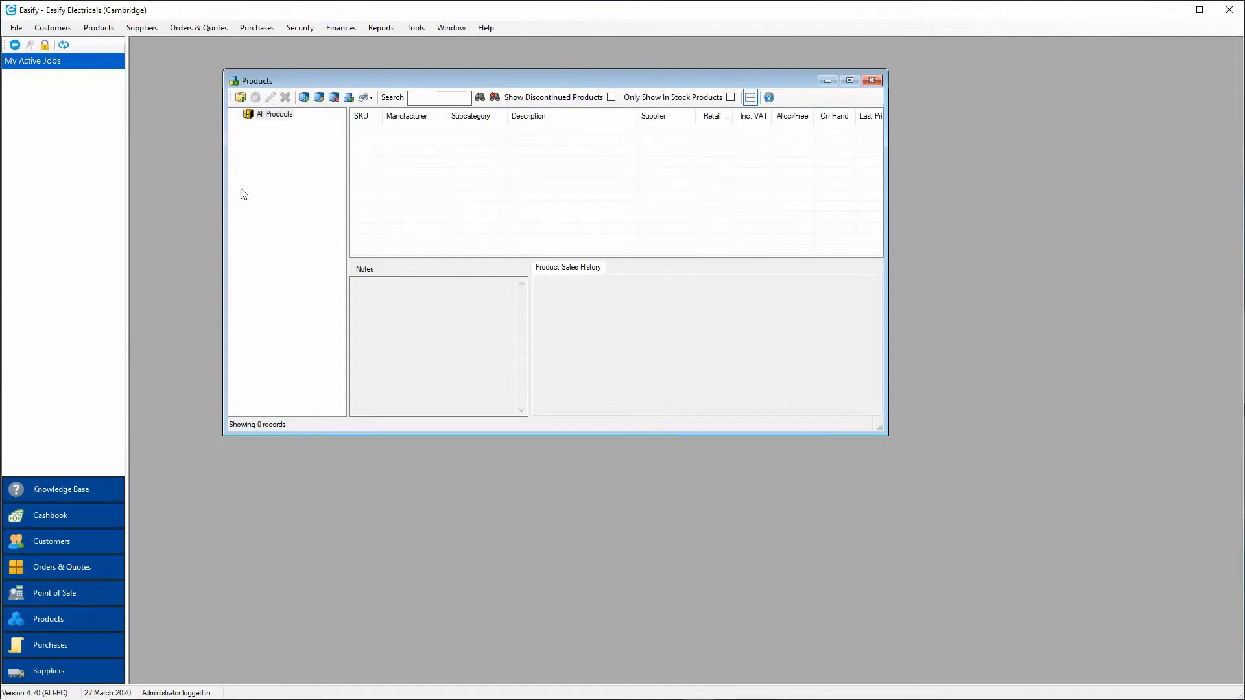
Create a product category named Washing Machines with a 20% default trade margin, 25% trade markup and 30% default retail margin
click(271, 119)
click(240, 98)
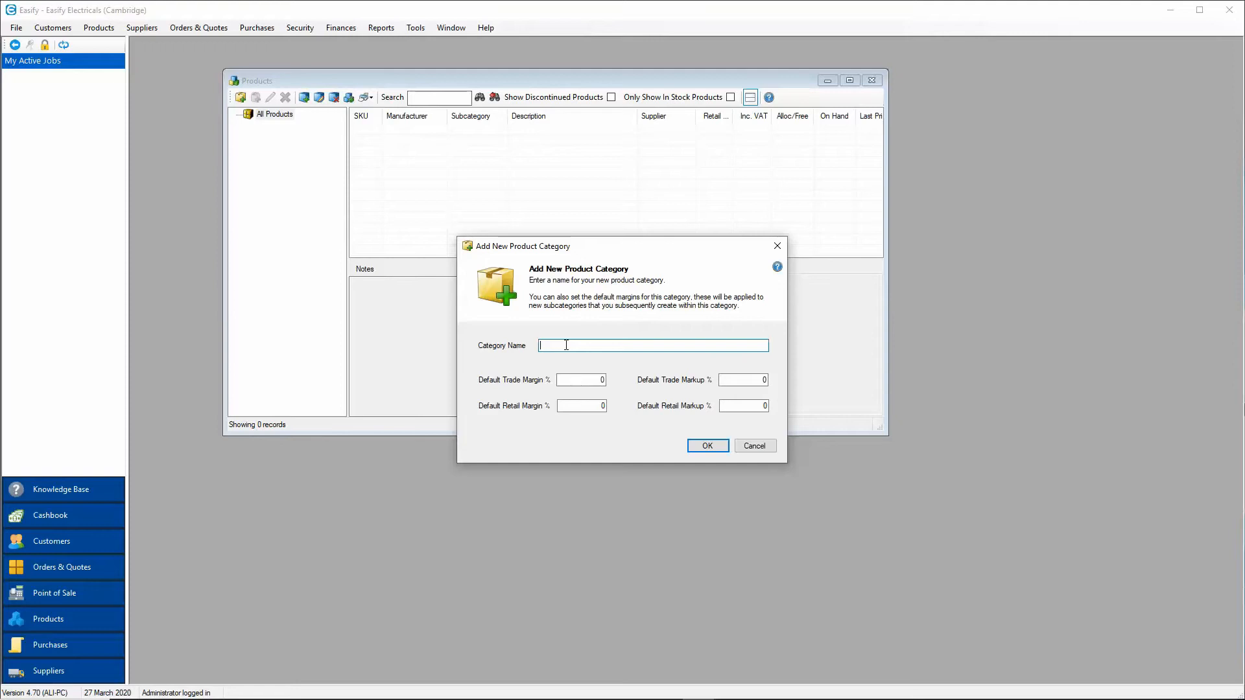
text(Washing Machines)
click(729, 380)
click(601, 380)
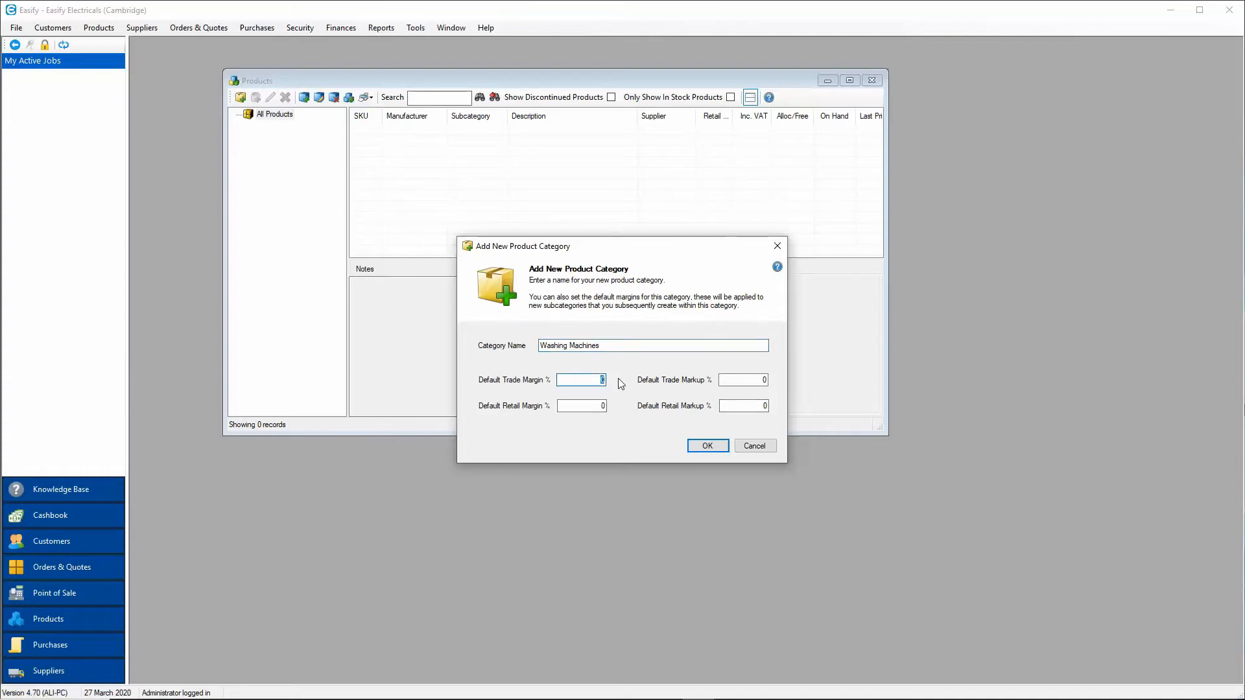
text(20)
key(Tab)
text(25)
click(606, 406)
text(30)
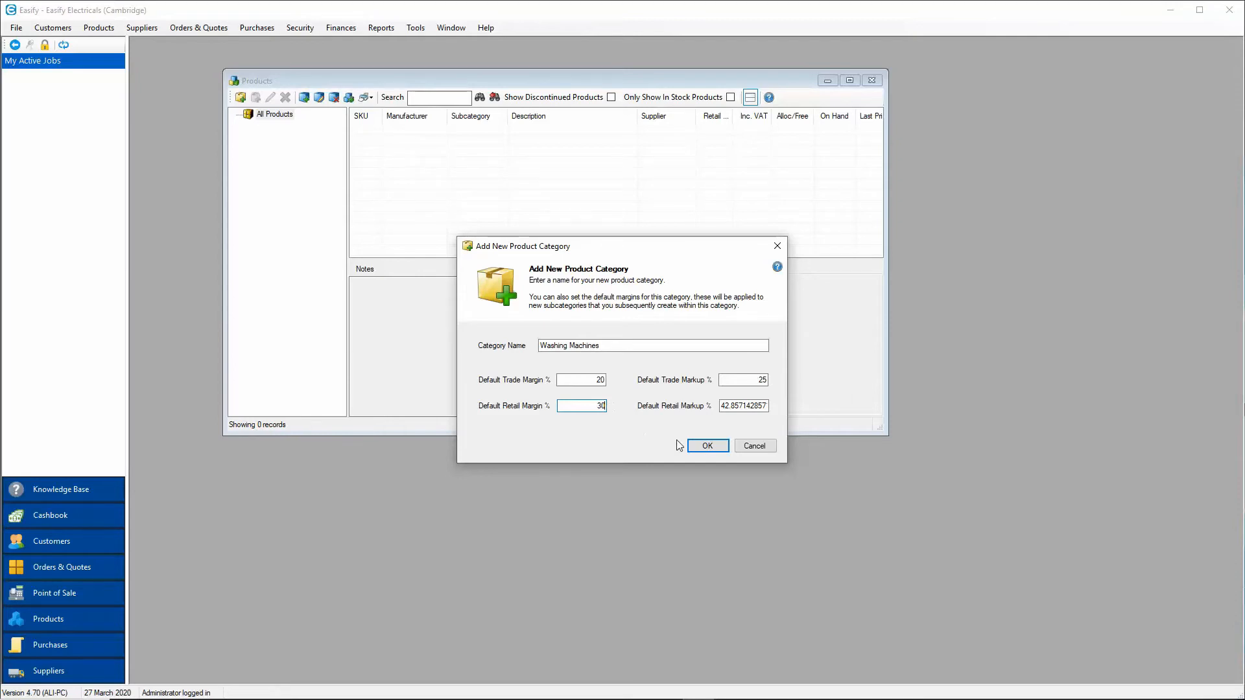
click(708, 447)
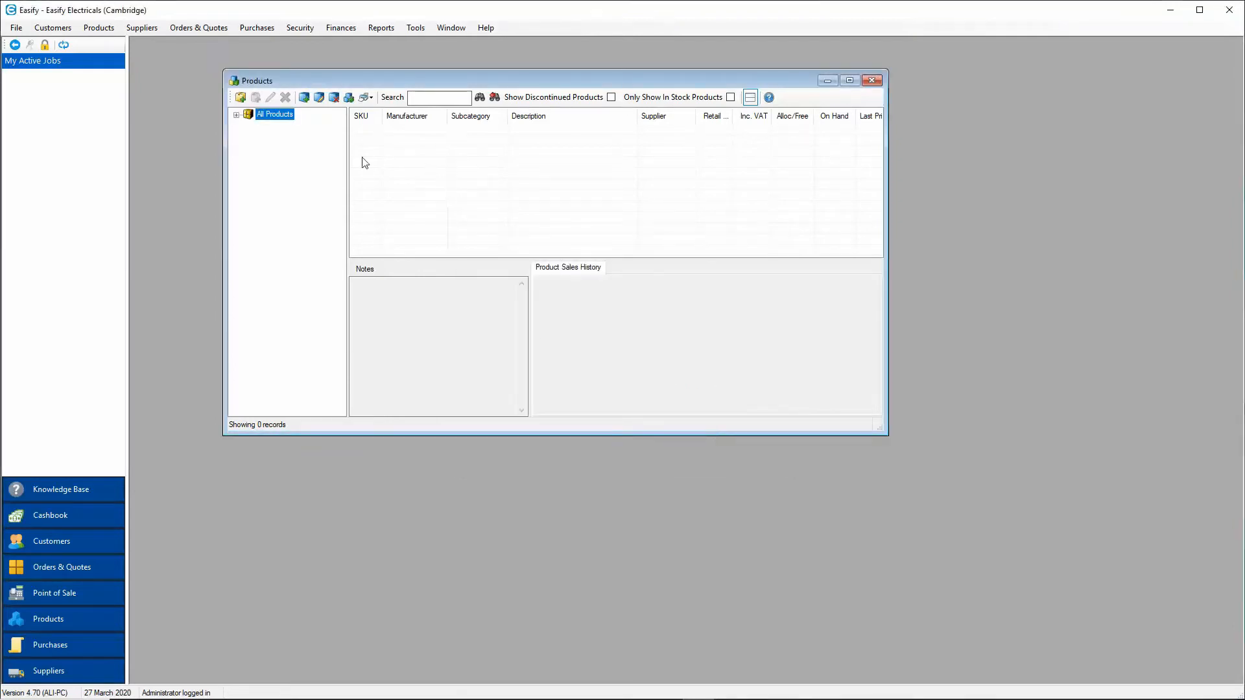
Add a subcategory named Washer Dryer under Washing Machines with the inherited margins, and expand the category
click(288, 127)
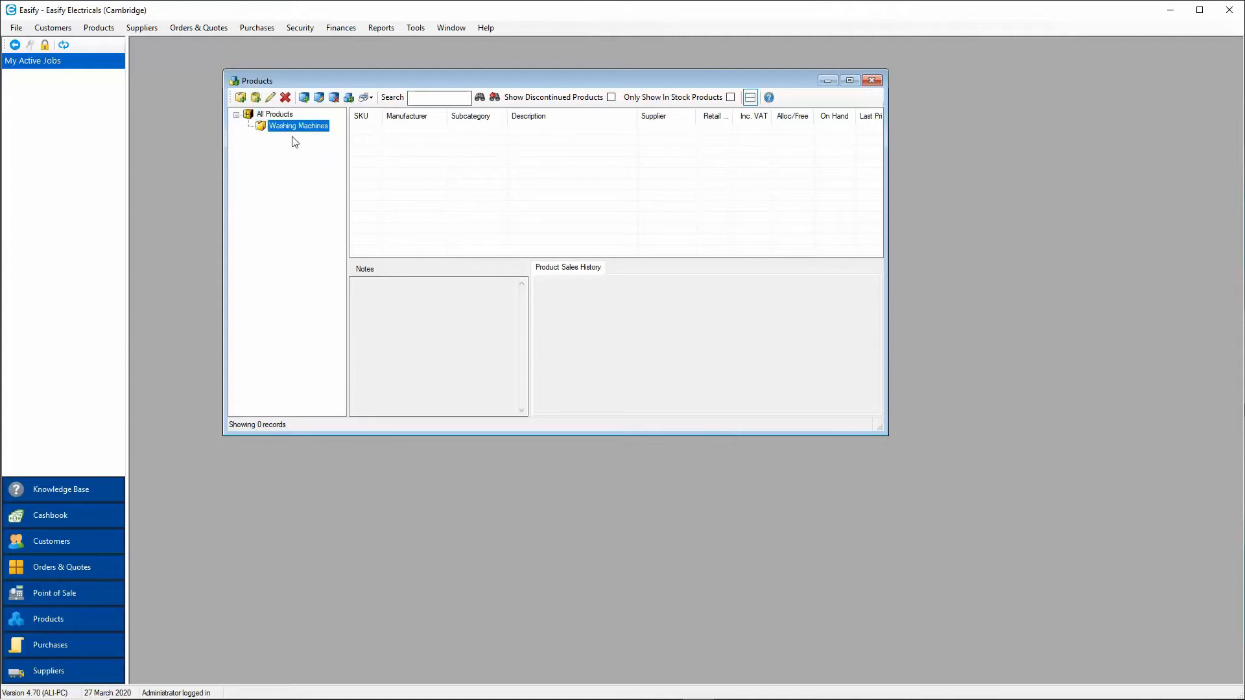
click(256, 99)
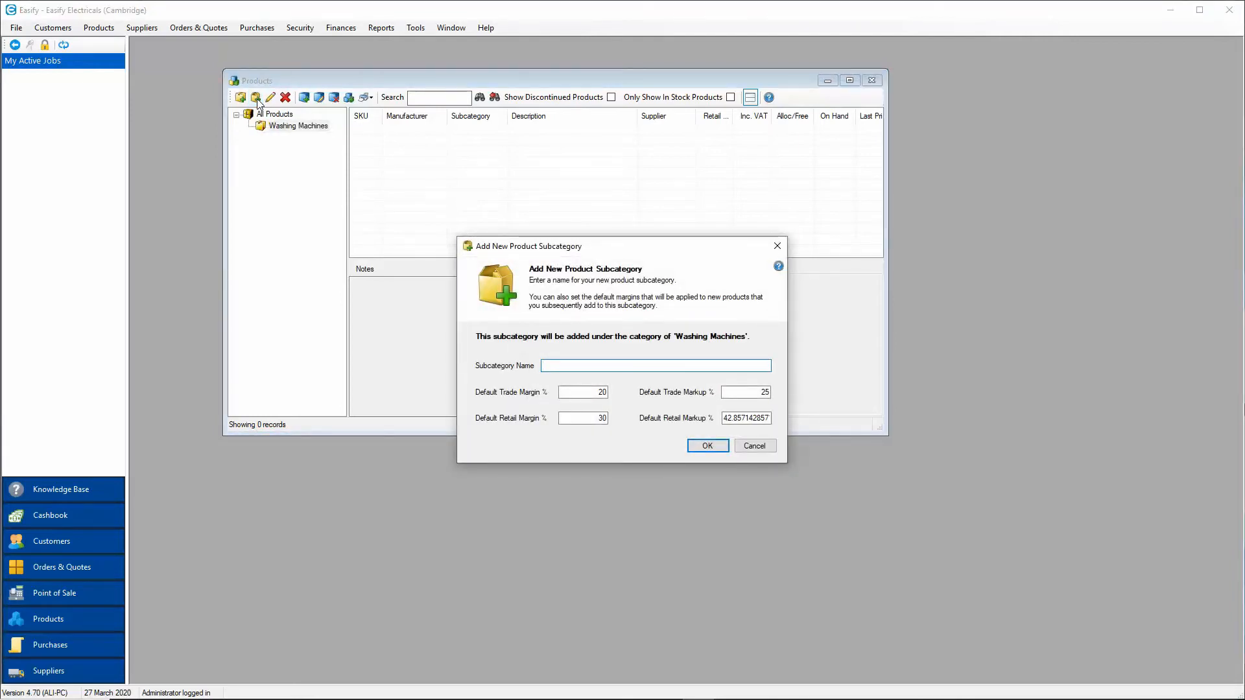
text(Washer Dryer)
click(706, 446)
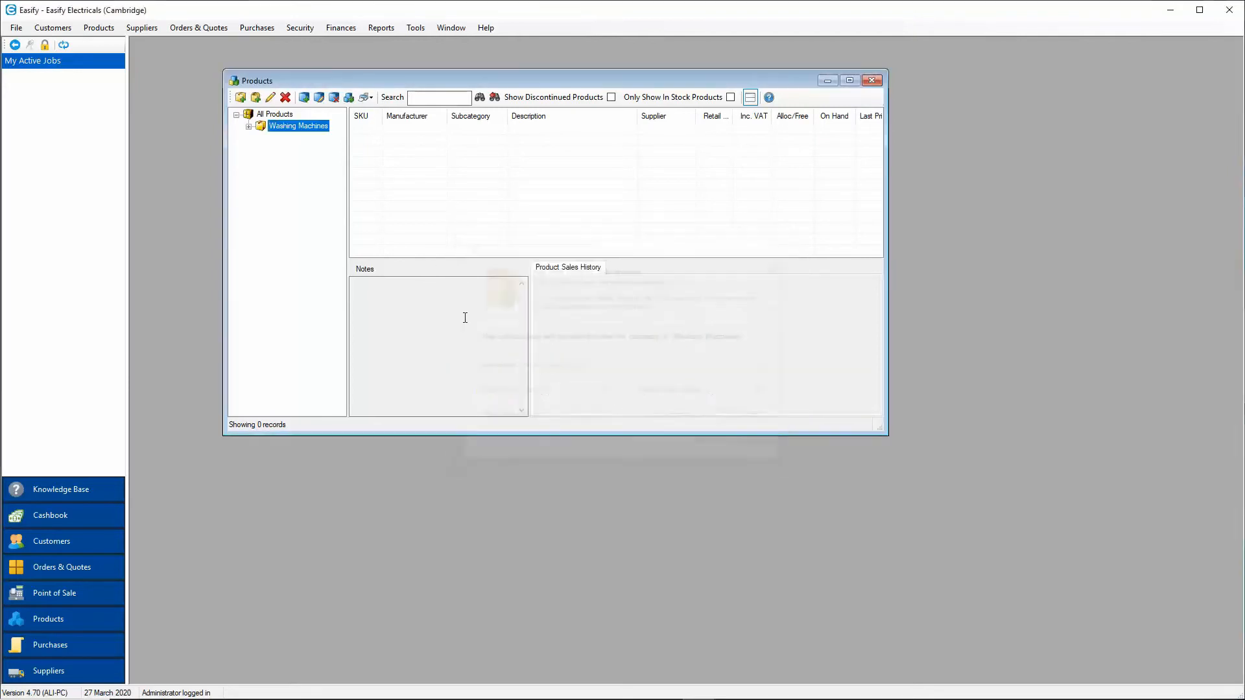
click(248, 126)
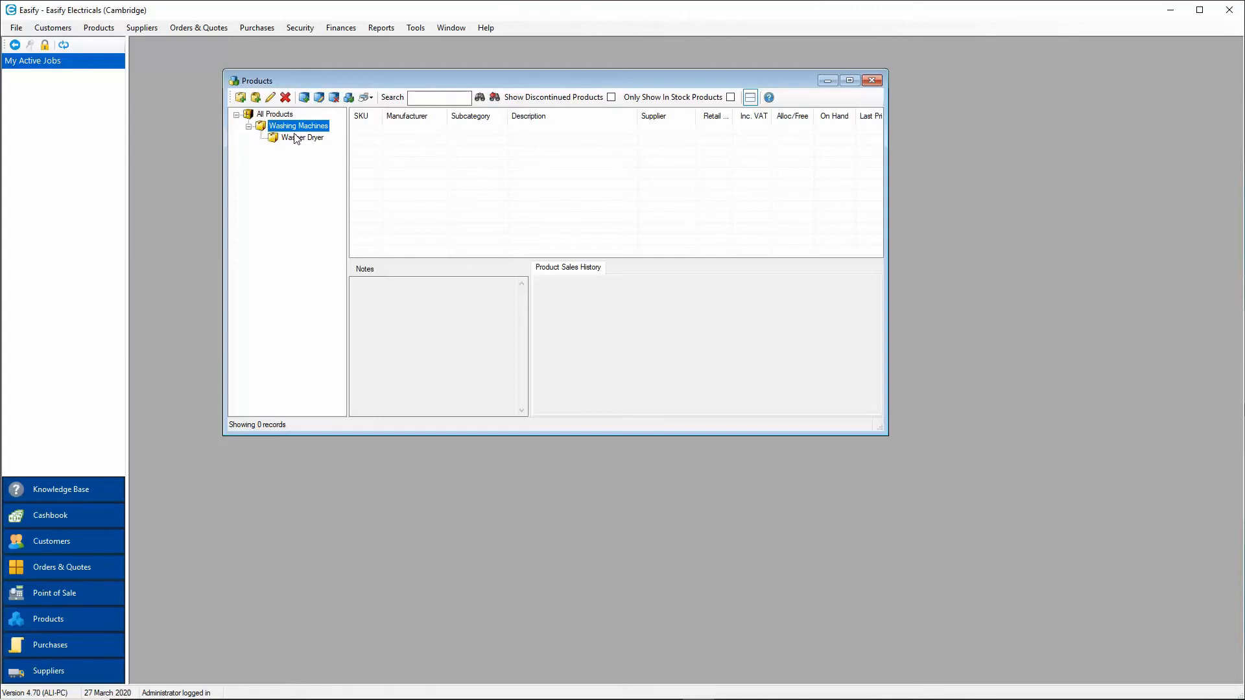
Start a new product with the description Family Washer Dryer
click(305, 98)
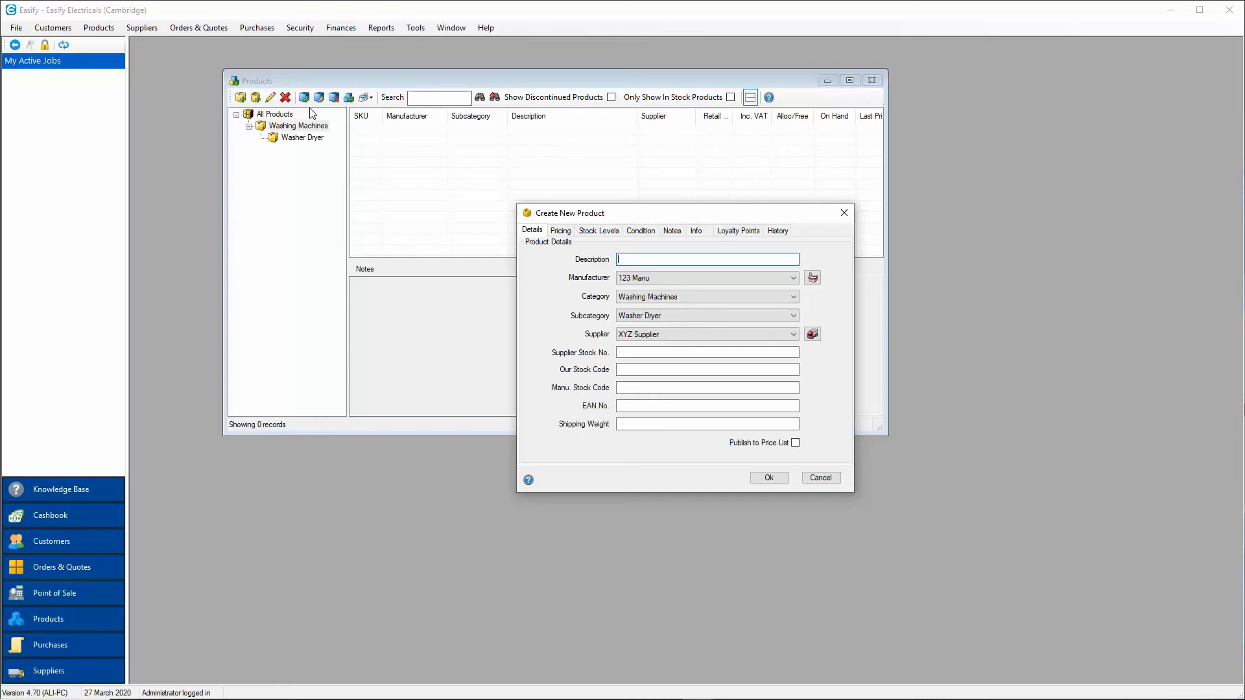
text(Fm)
text(am)
text(ily Washer Dr)
text(yer)
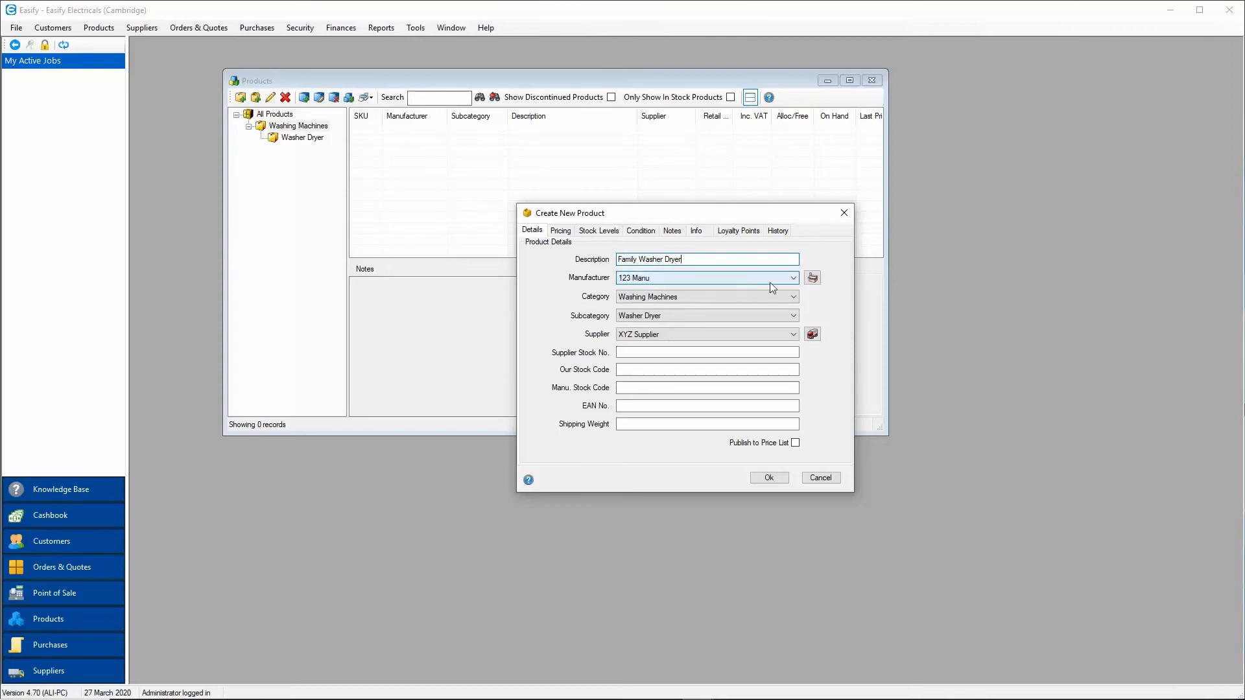
Select manufacturer 123 Manu, category Washing Machines, subcategory Washer Dryer and supplier XYZ Supplier for the new product
click(792, 278)
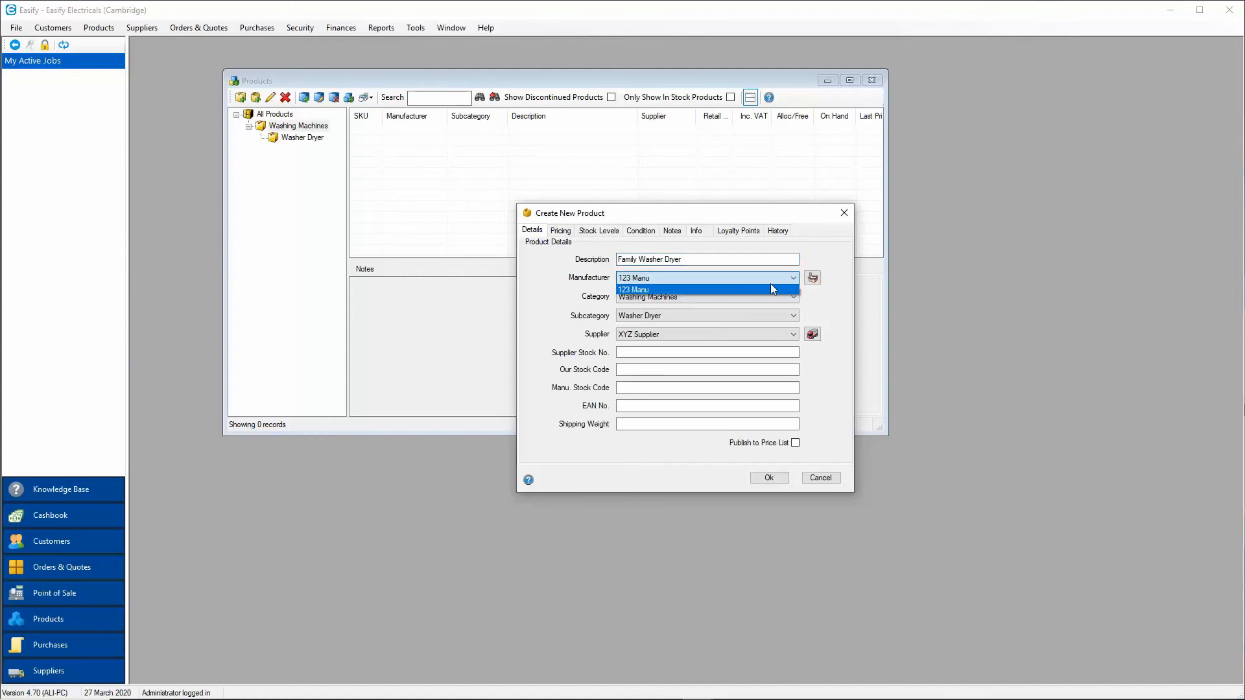
click(800, 282)
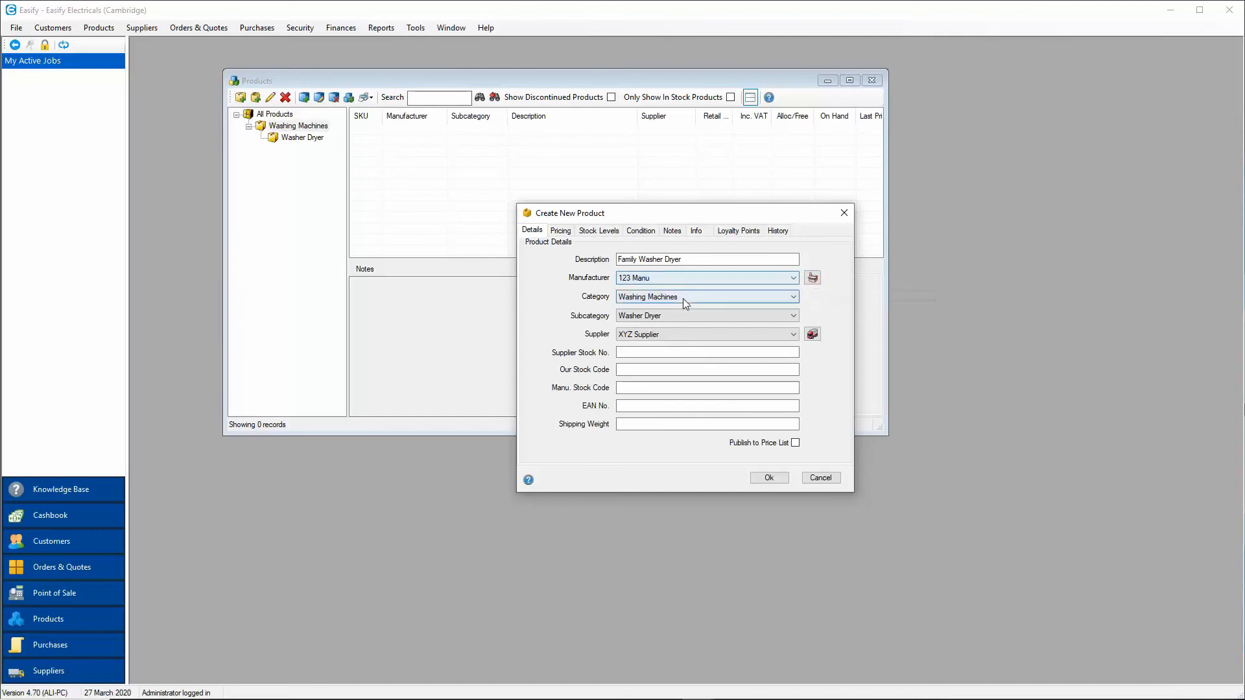
click(790, 299)
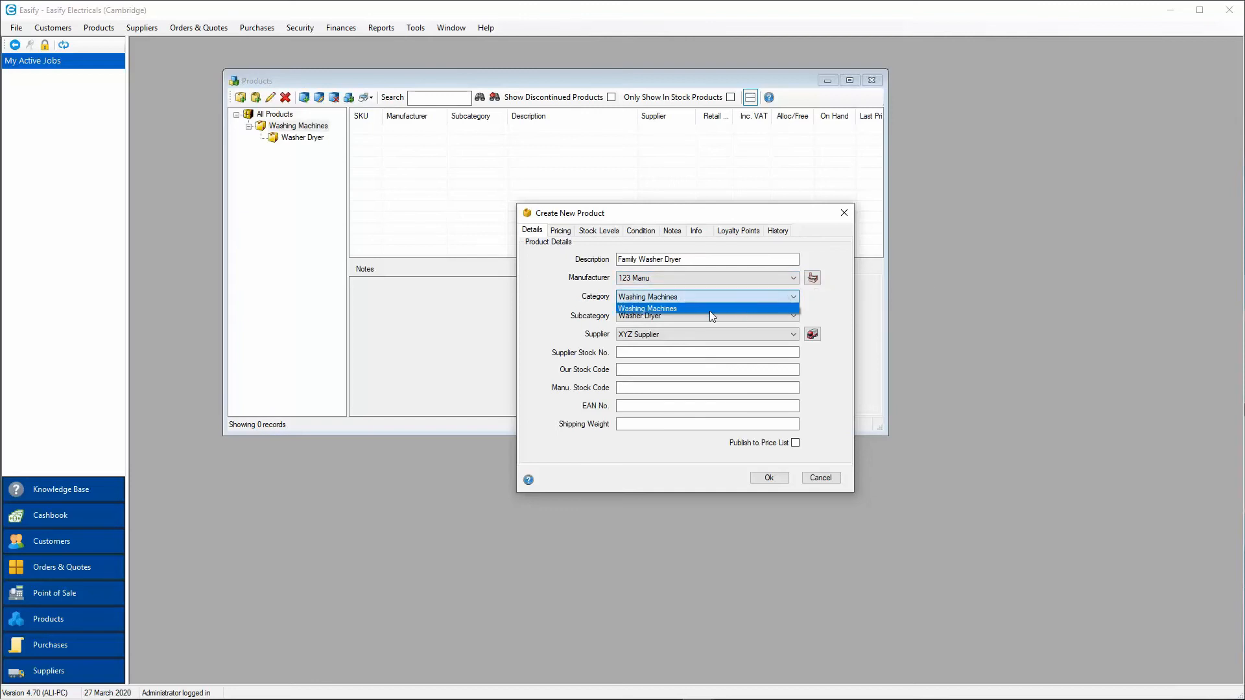
click(794, 303)
click(793, 316)
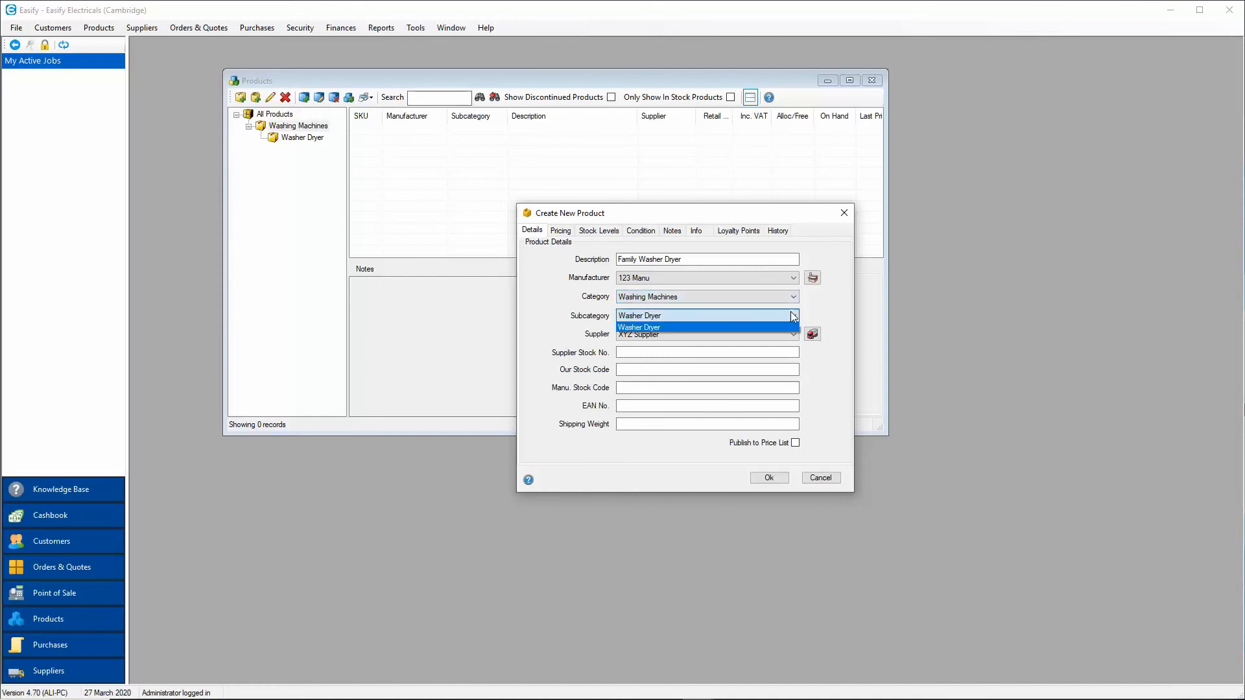
click(793, 328)
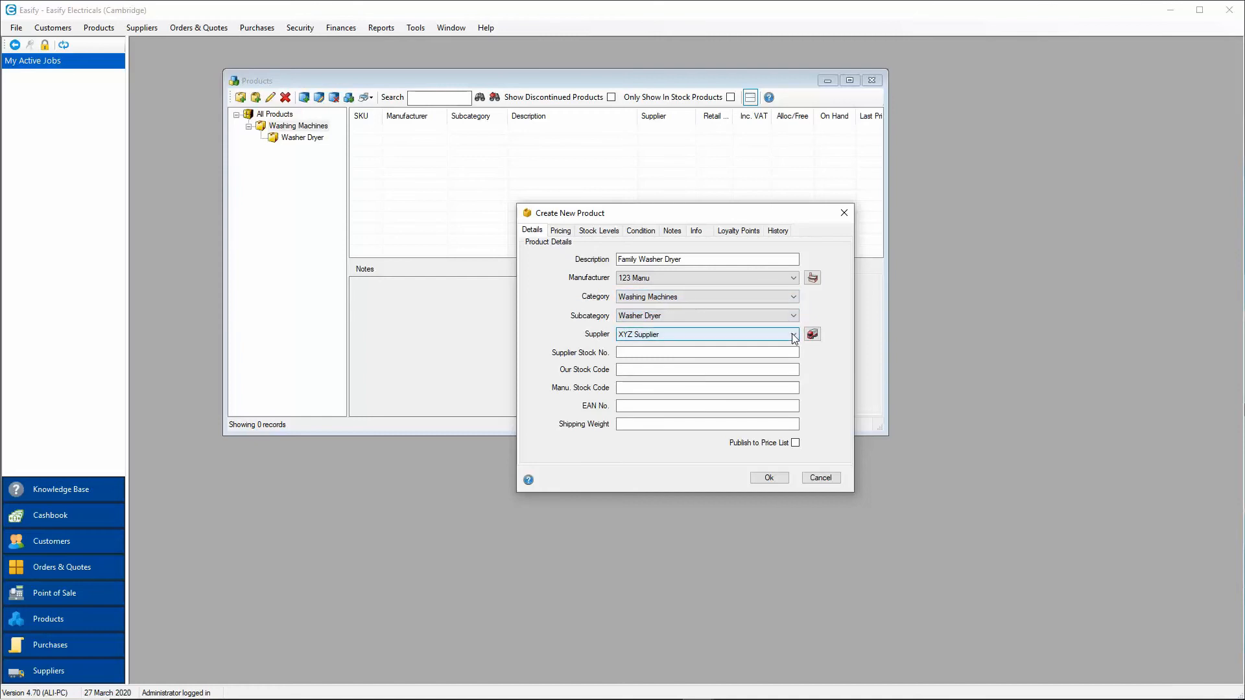
click(794, 335)
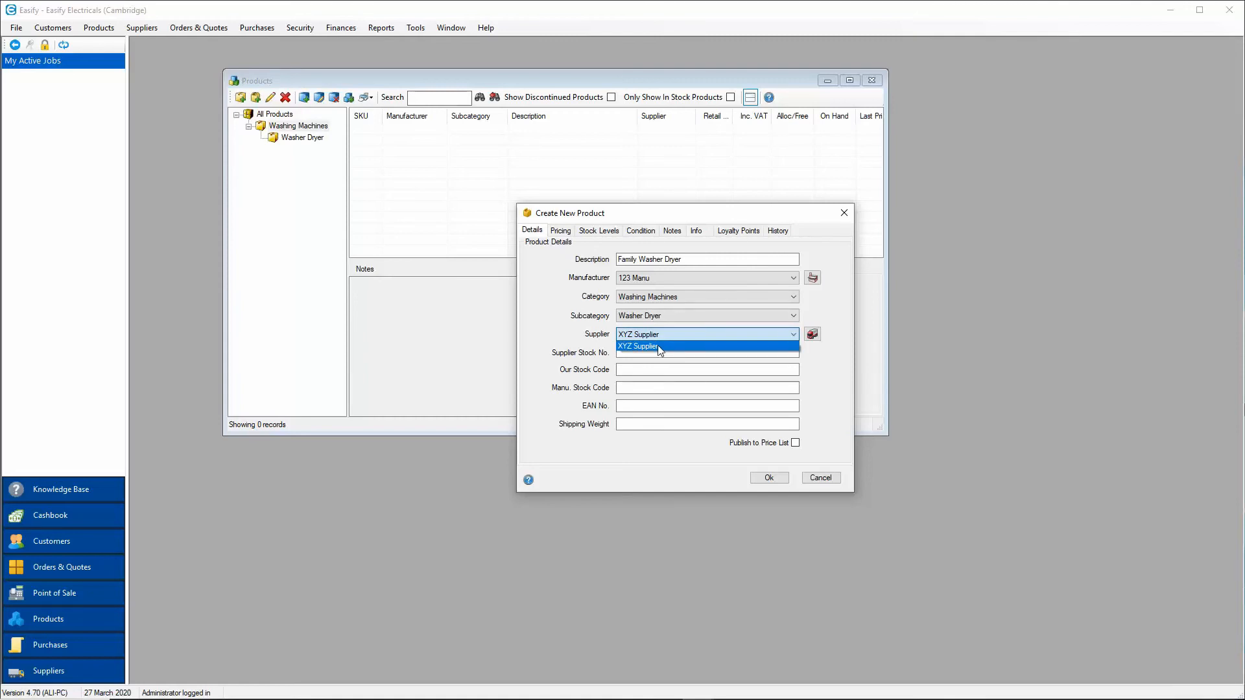
click(797, 331)
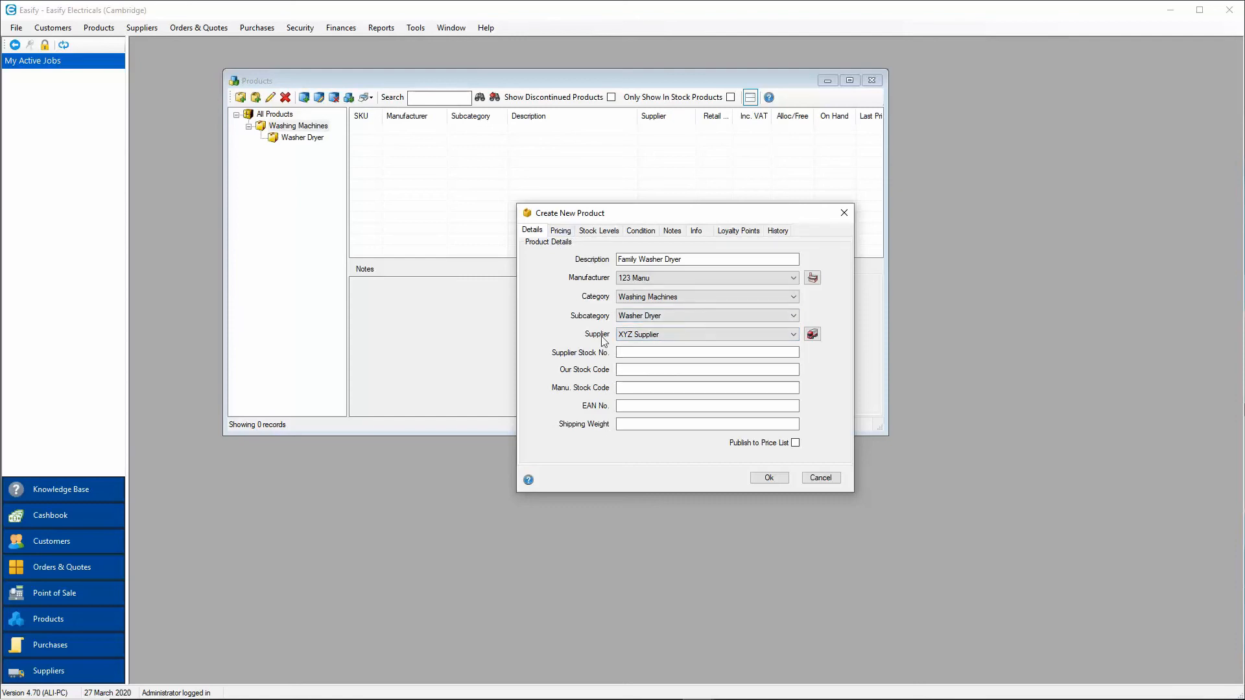
Set the new product's cost price to 100
click(561, 231)
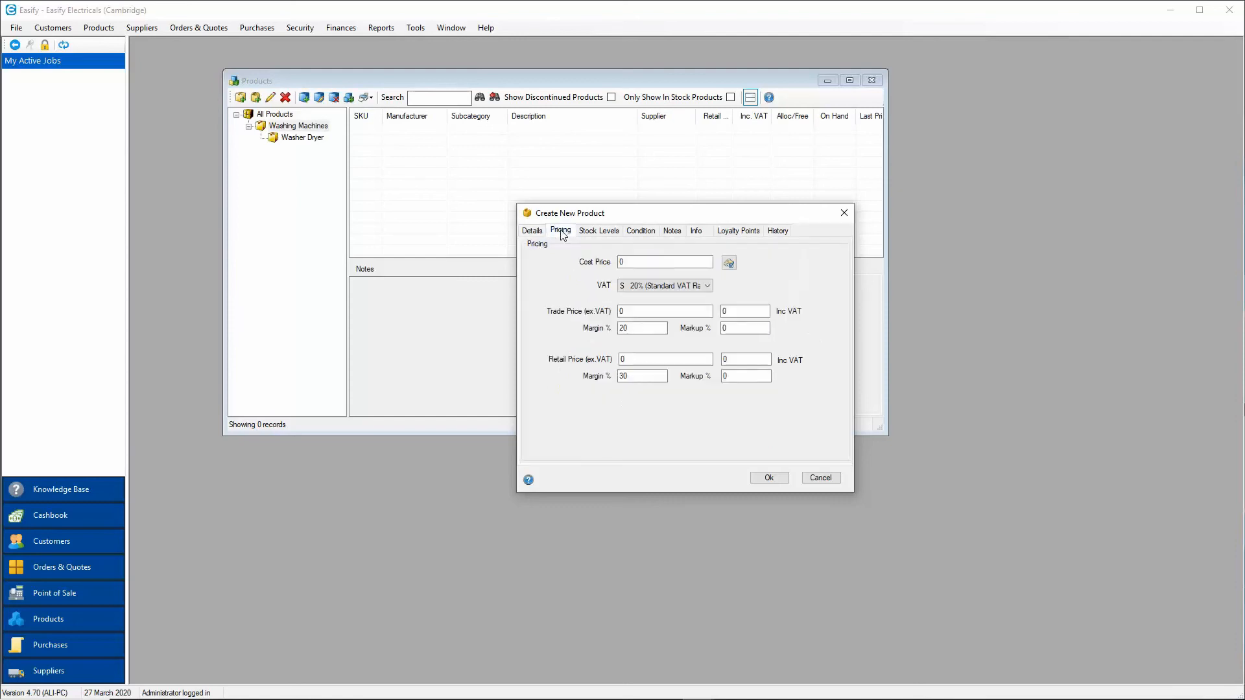
click(634, 263)
text(100)
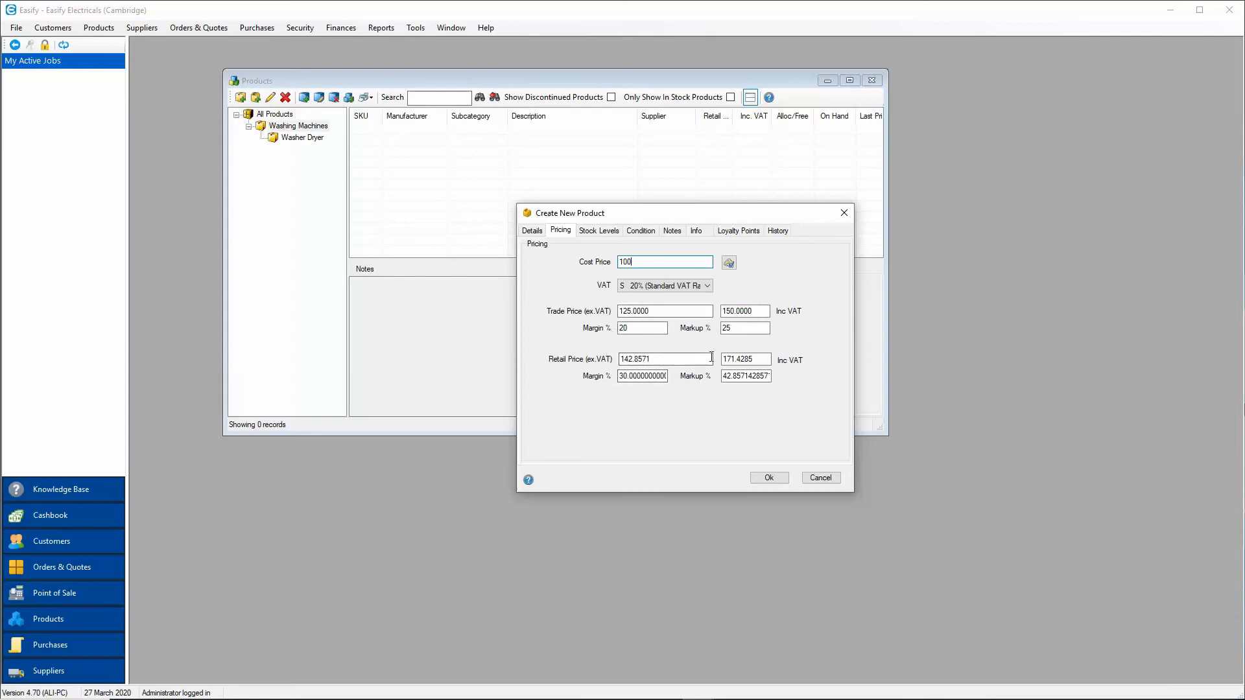
Set the product's trade margin to 25% and its retail markup to 50%
click(642, 329)
text(25)
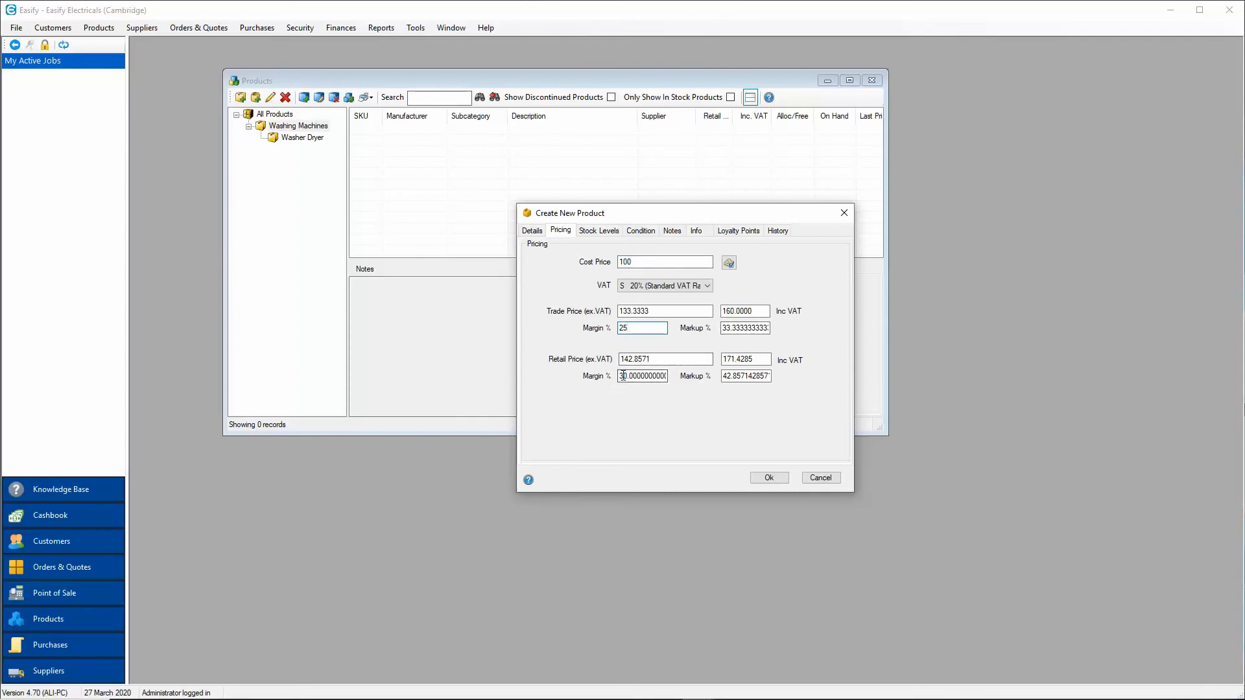
click(745, 376)
text(5)
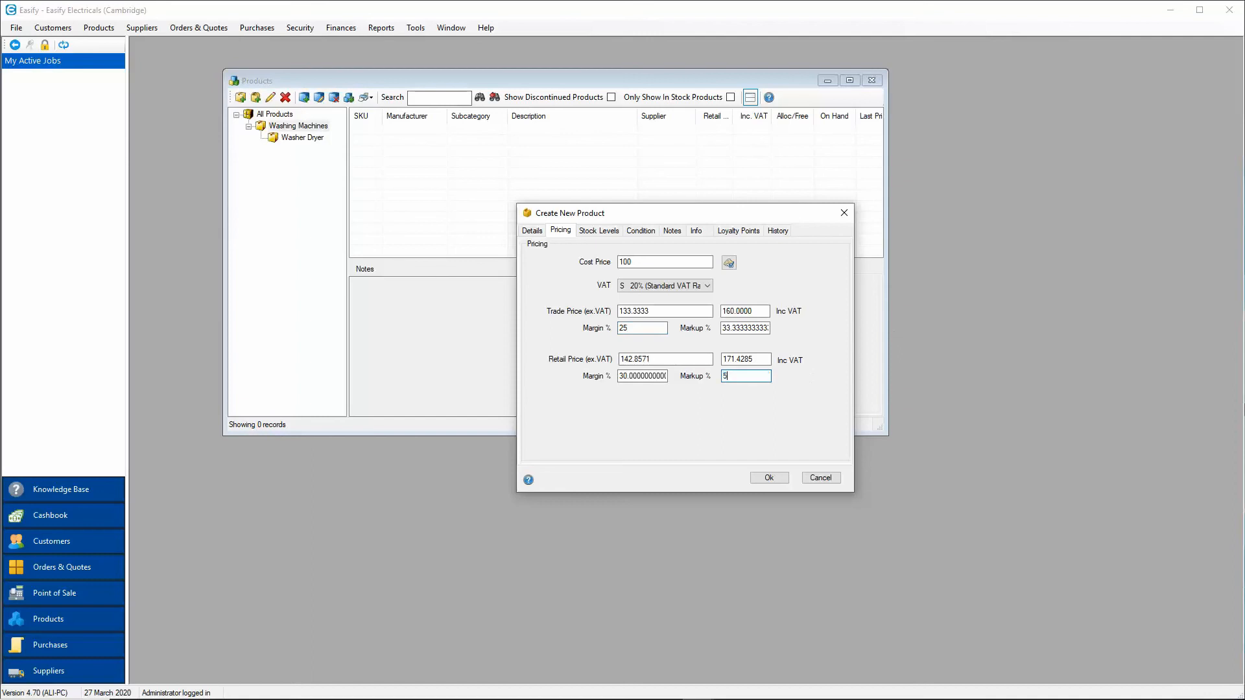
text(0)
Set the retail price including VAT to 200 and the trade price excluding VAT to 150
click(746, 359)
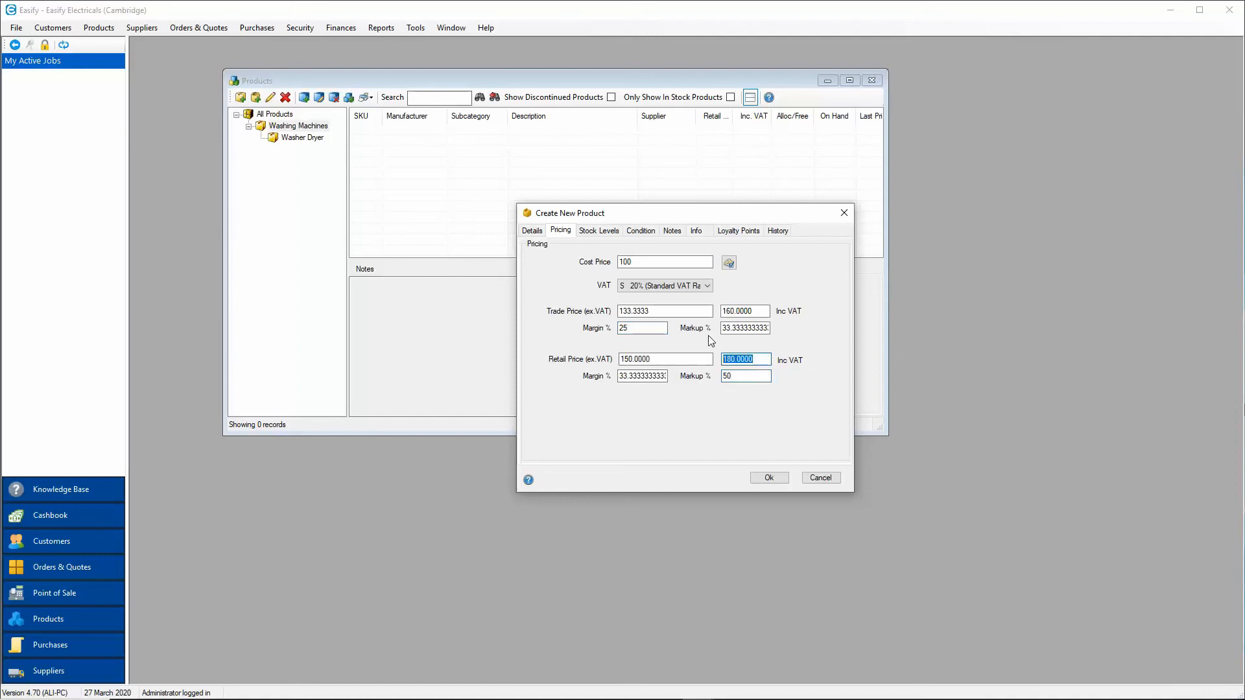
text(200)
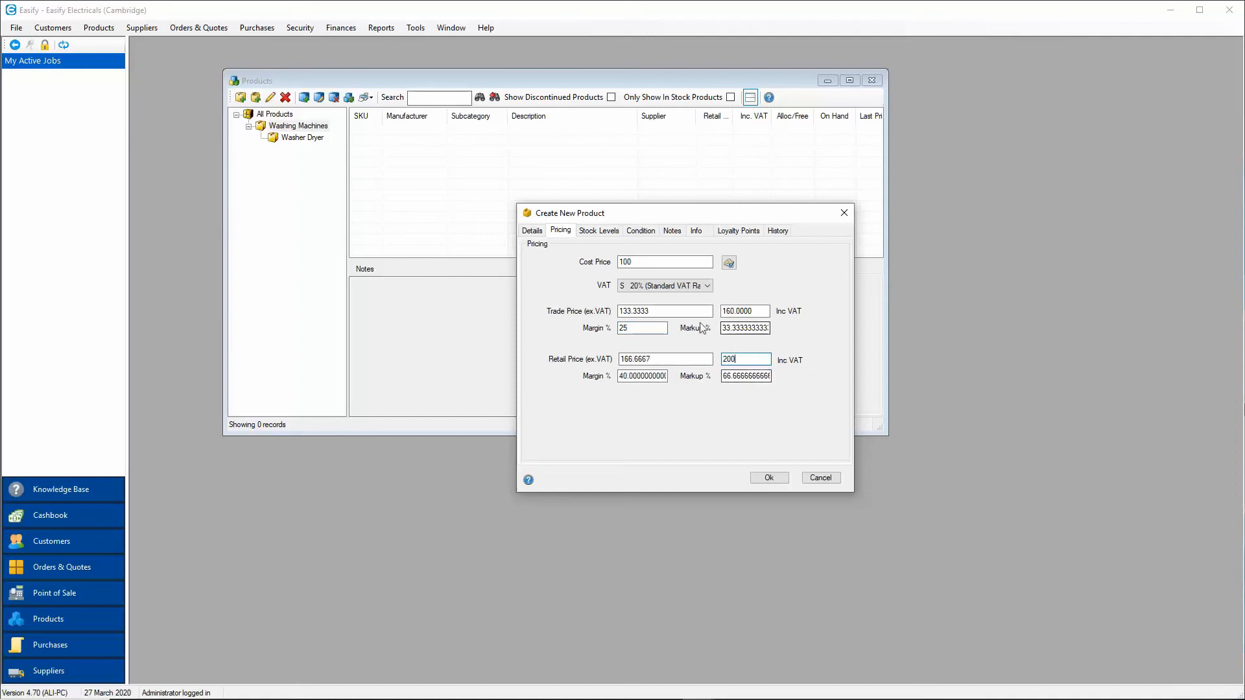
click(655, 312)
text(150)
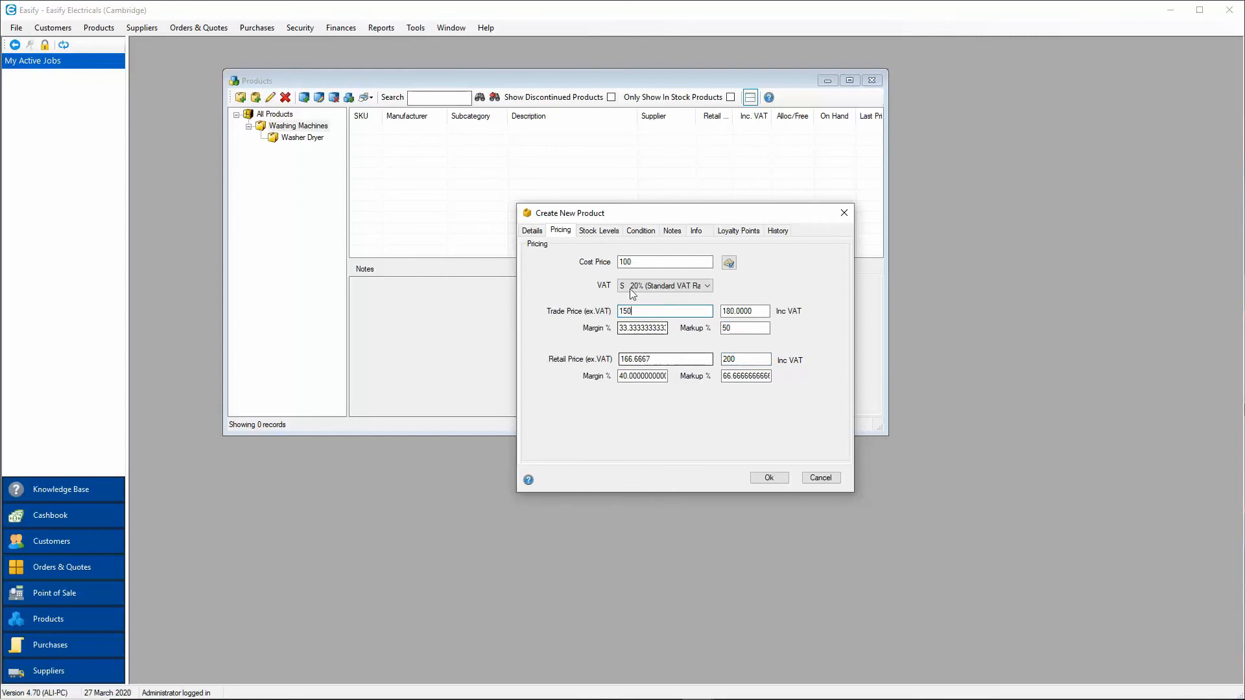
Save the product with a stock level on hand of 5, and widen the Products window to show all columns
click(600, 231)
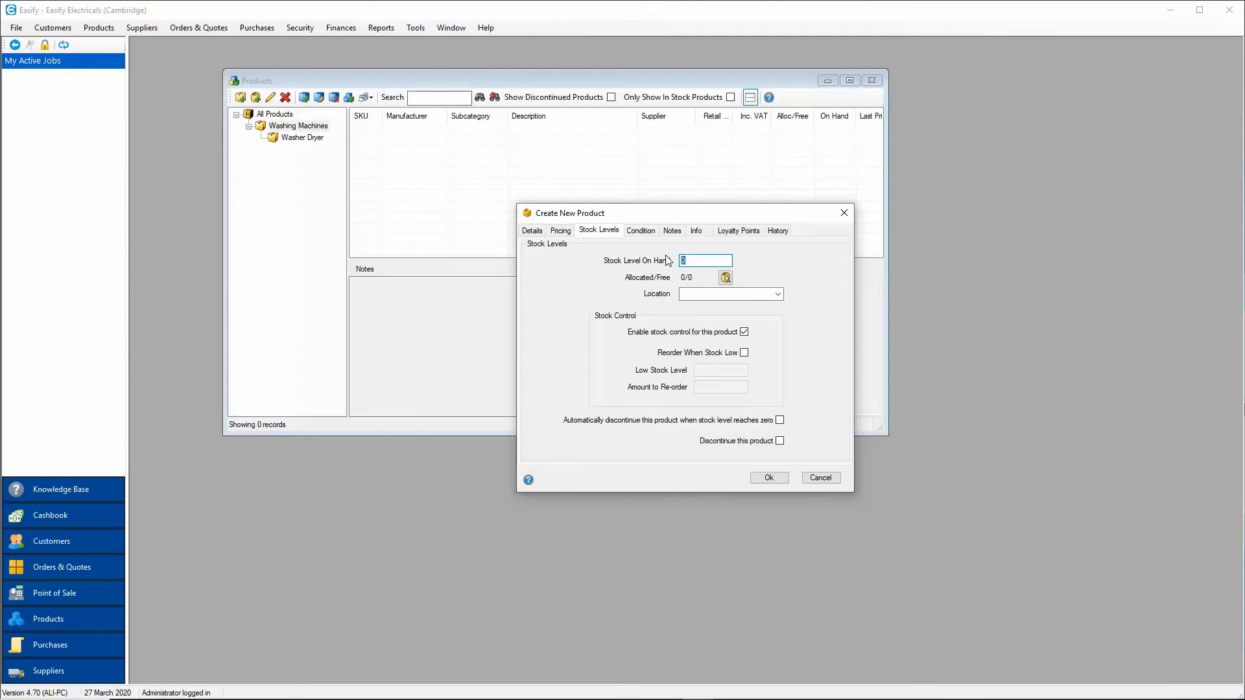
text(5)
click(768, 479)
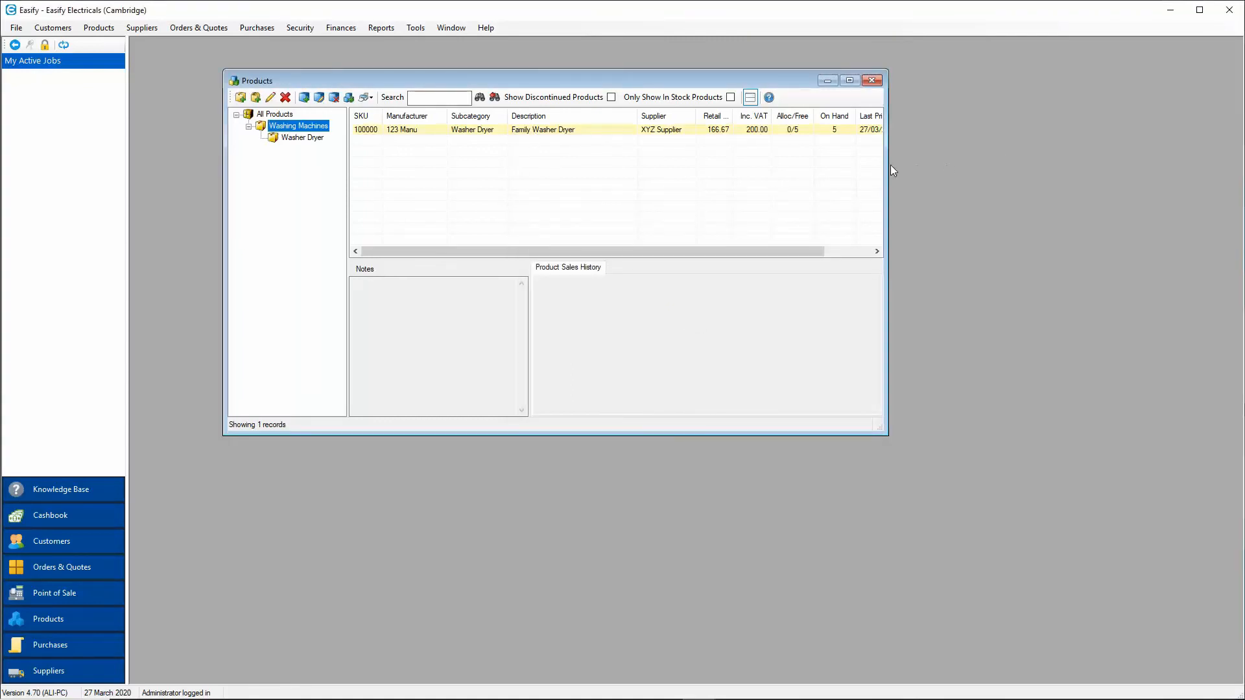
drag(888, 166, 1127, 164)
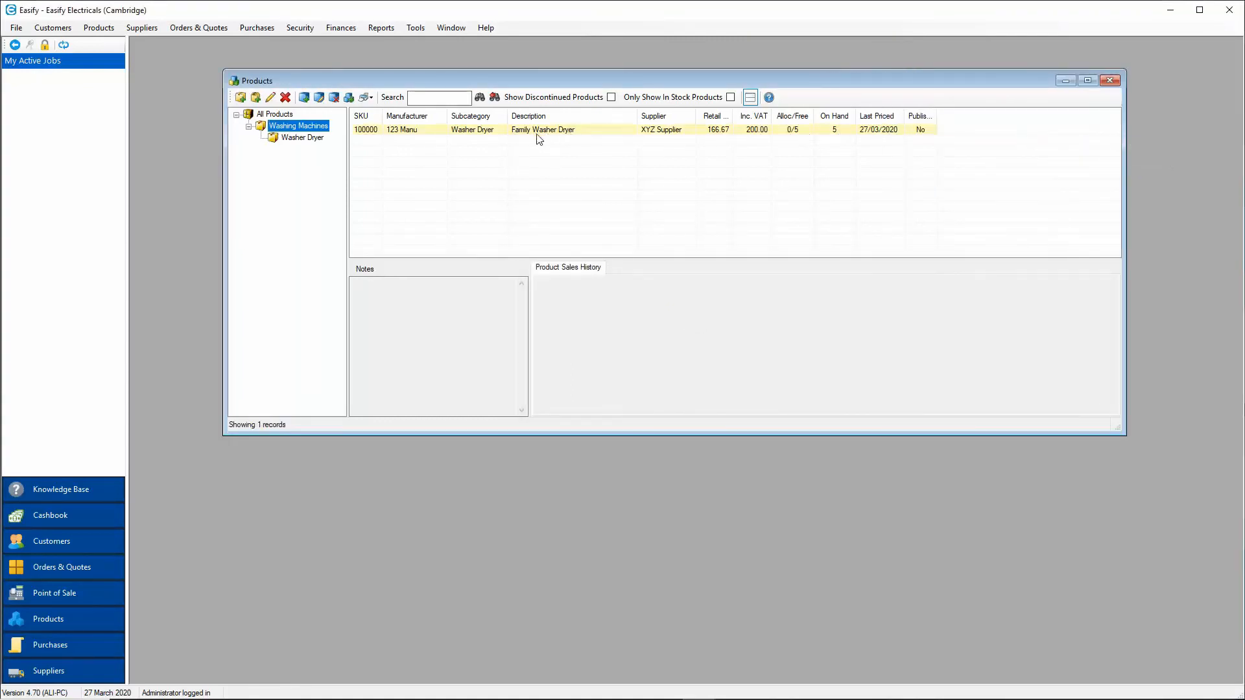